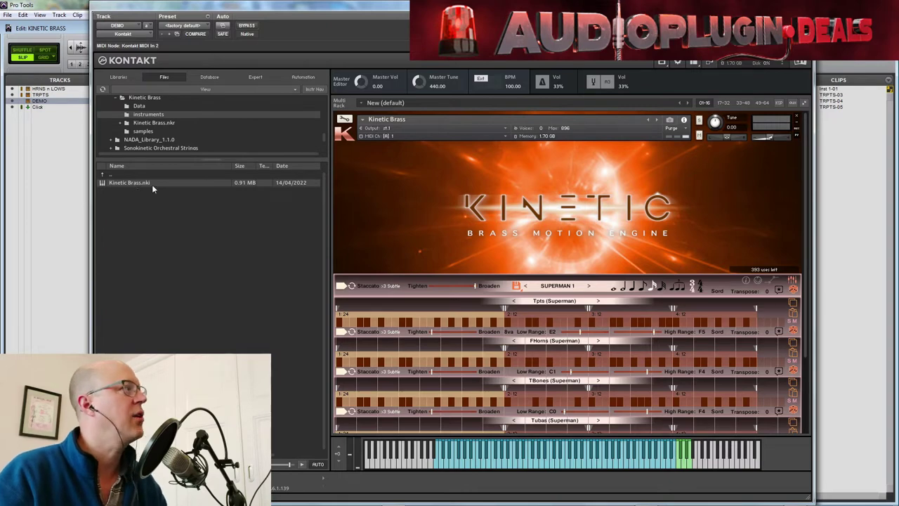
Hide Kontakt's file browser and reposition the plug-in window so the track list and the full Kinetic Brass interface can be seen
{"action": "left_click", "coordinate": [694, 62]}
{"action": "left_click", "coordinate": [703, 72]}
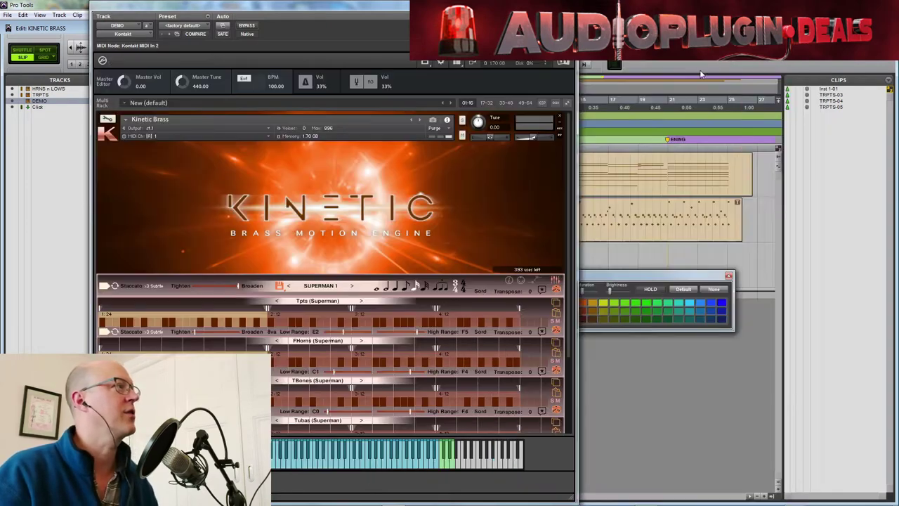
{"action": "left_click_drag", "start_coordinate": [141, 16], "coordinate": [319, 16]}
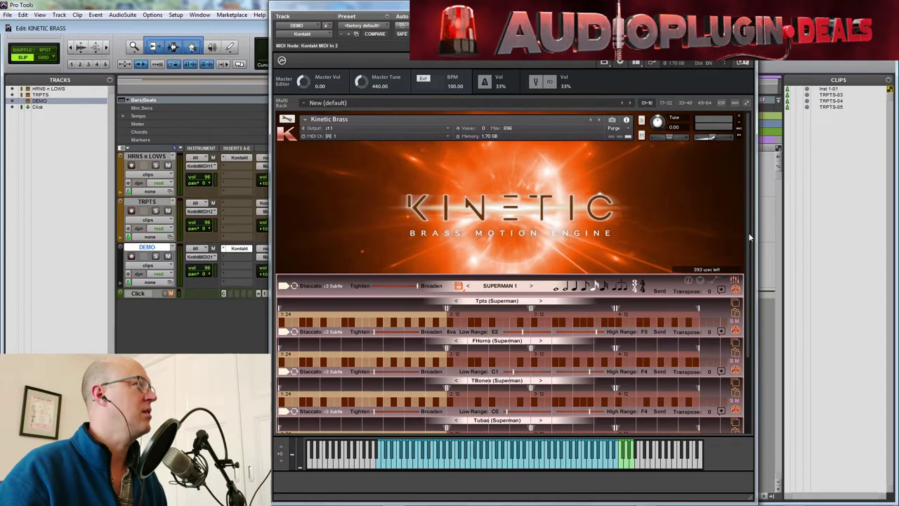
{"action": "left_click_drag", "start_coordinate": [750, 238], "coordinate": [749, 293]}
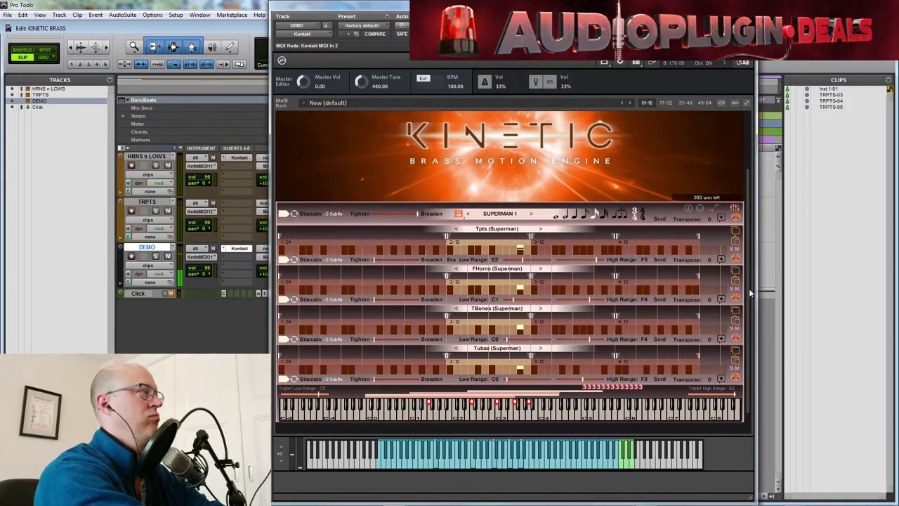
{"action": "left_click", "coordinate": [499, 214]}
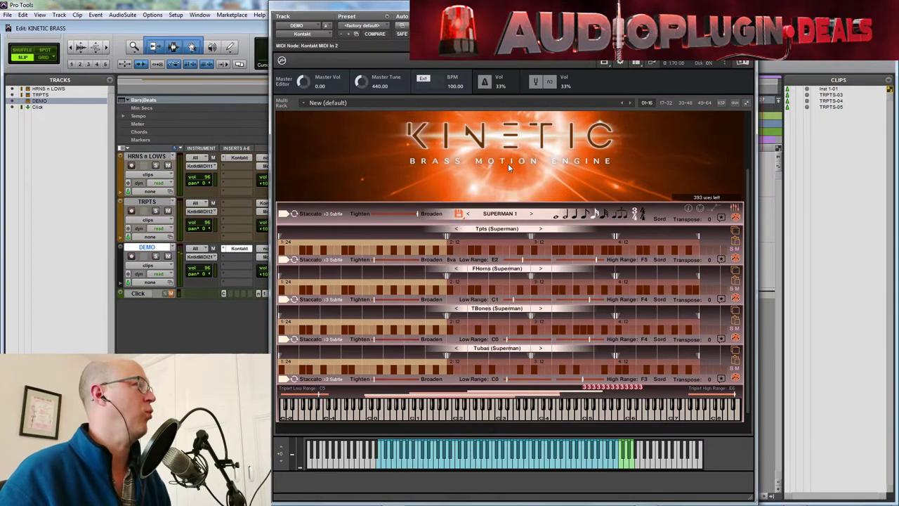
{"action": "left_click", "coordinate": [507, 164]}
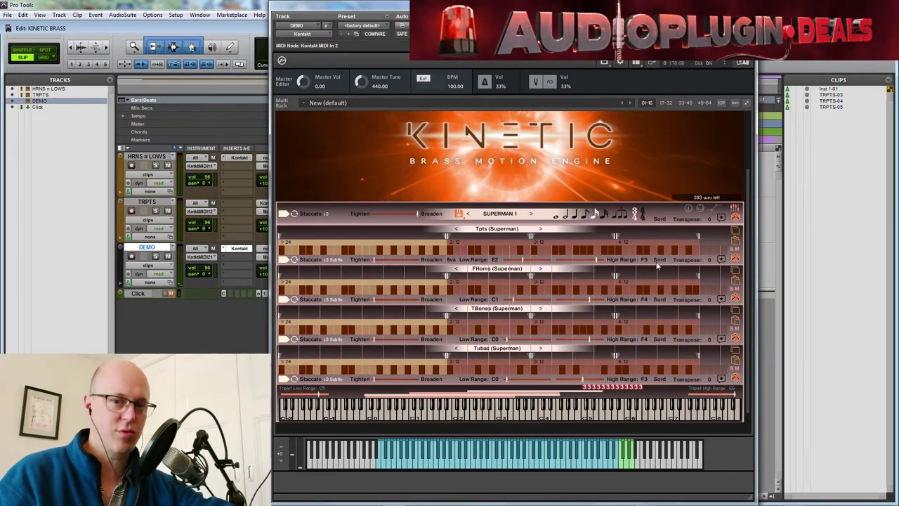
{"action": "mouse_move", "coordinate": [478, 9]}
{"action": "left_mouse_down"}
{"action": "mouse_move", "coordinate": [477, 201]}
{"action": "mouse_move", "coordinate": [477, 16]}
{"action": "left_mouse_up"}
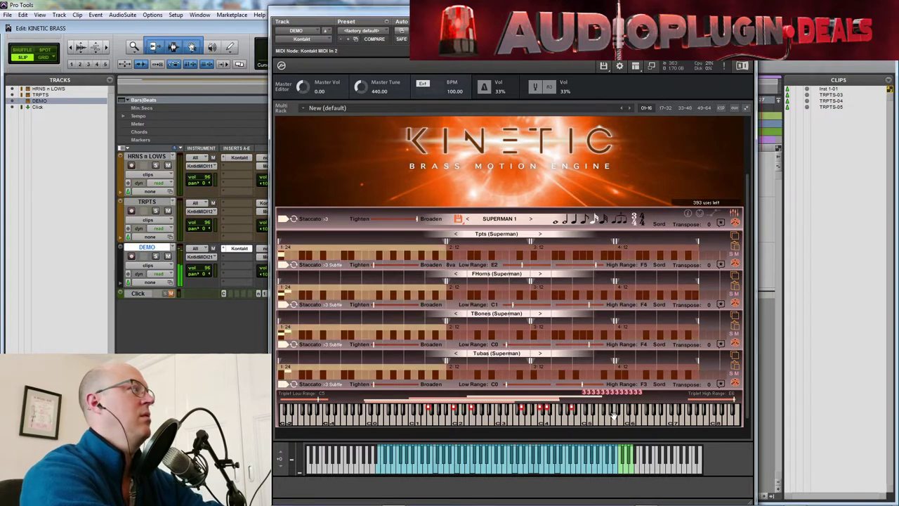
Turn off the FHorns, TBones and Tubas patterns so only the Tpts pattern plays
{"action": "left_click", "coordinate": [283, 304]}
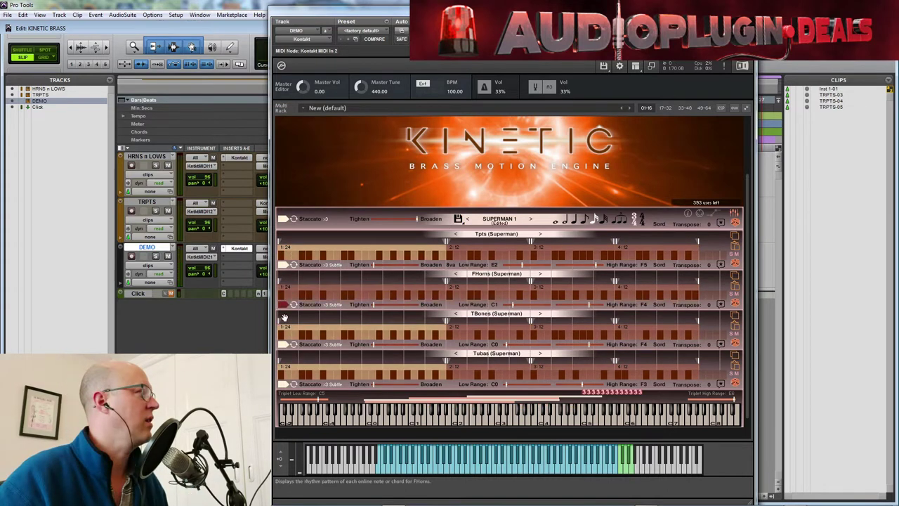
{"action": "left_click", "coordinate": [284, 344]}
{"action": "left_click", "coordinate": [283, 384]}
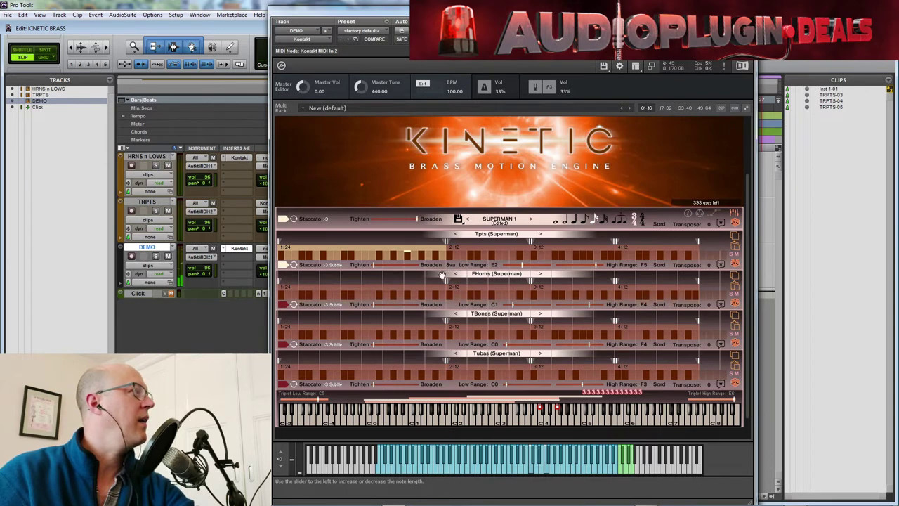
Try the Marcato and Portato articulations on the Tpts section and return it to Staccato
{"action": "left_click", "coordinate": [313, 270]}
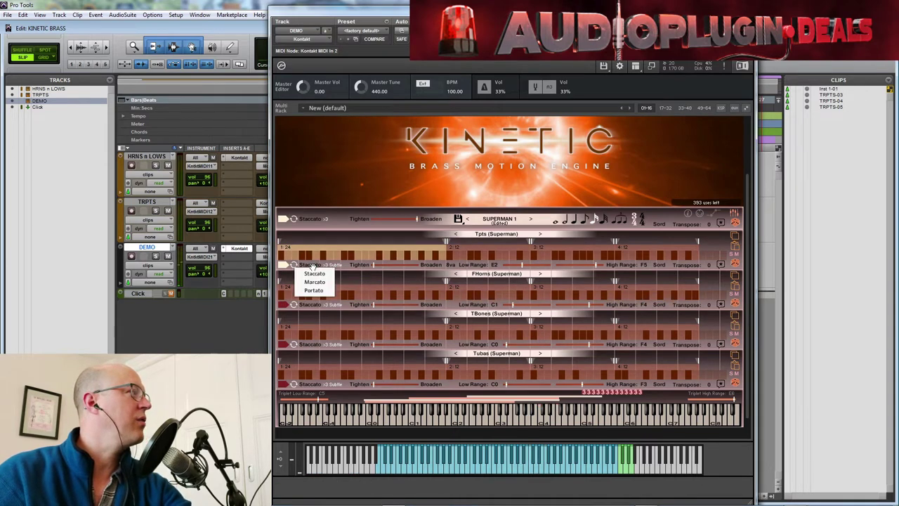
{"action": "left_click", "coordinate": [324, 283]}
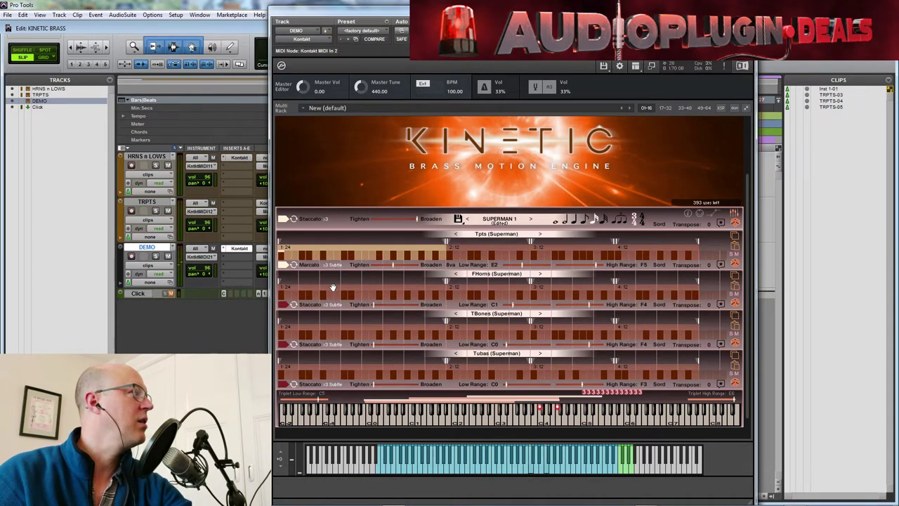
{"action": "left_click", "coordinate": [313, 266]}
{"action": "left_click", "coordinate": [314, 289]}
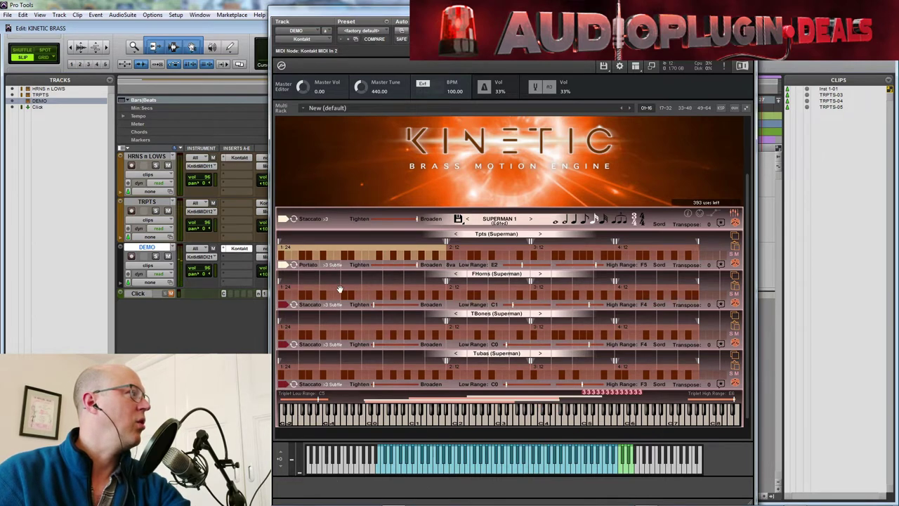
{"action": "left_click", "coordinate": [313, 265]}
{"action": "left_click", "coordinate": [315, 273]}
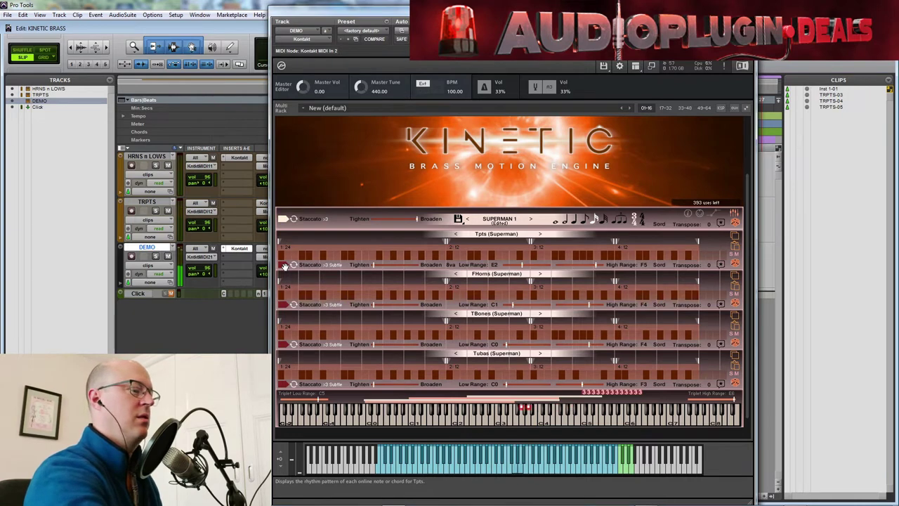
Turn the Tpts pattern back on and set its accents to Dramatic
{"action": "left_click", "coordinate": [284, 265]}
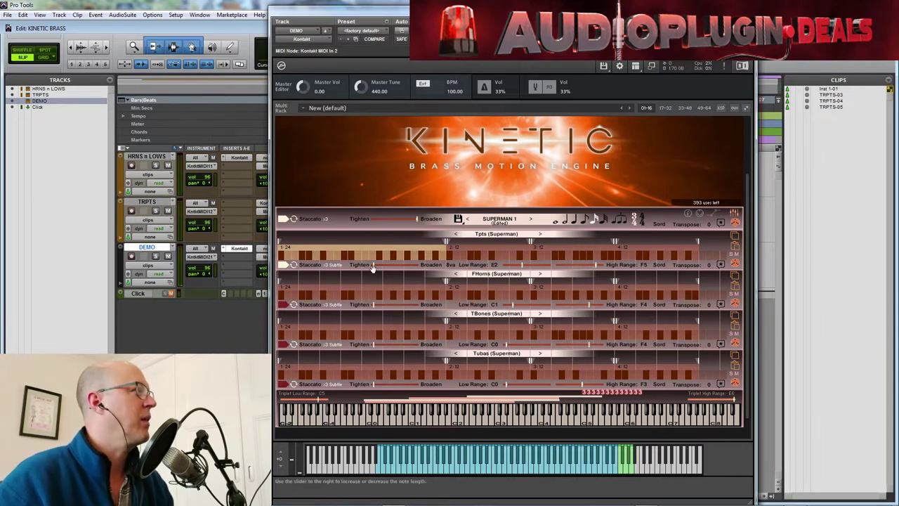
{"action": "left_click", "coordinate": [330, 265]}
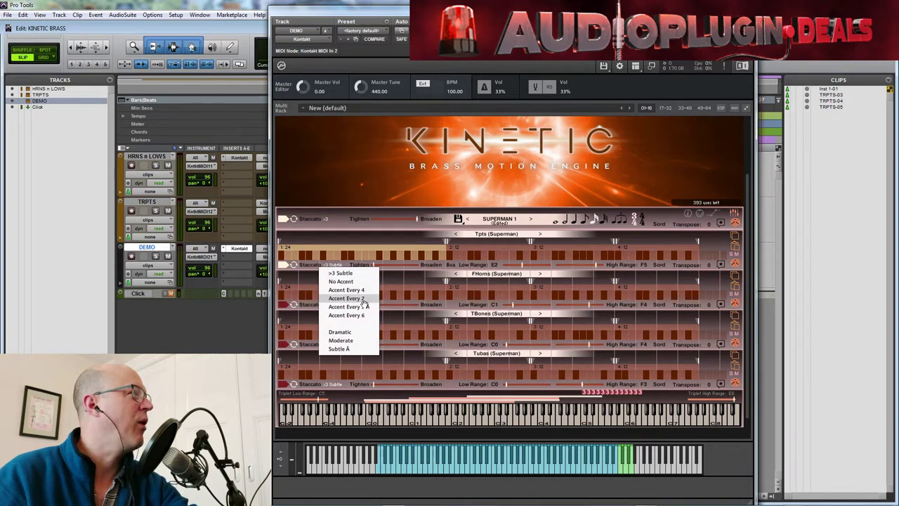
{"action": "left_click", "coordinate": [351, 333]}
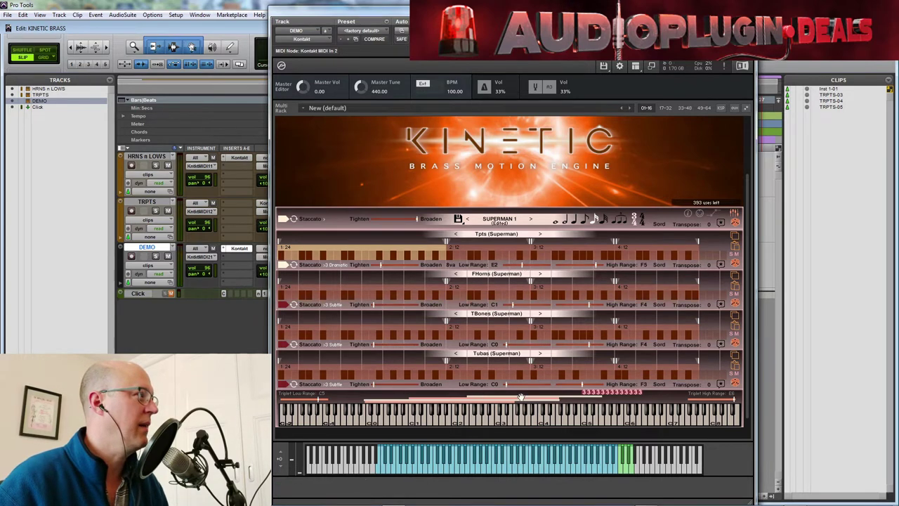
Narrow the Tpts range to G#2 through C#5 and set its accents to No Accent
{"action": "left_click_drag", "start_coordinate": [523, 265], "coordinate": [593, 266]}
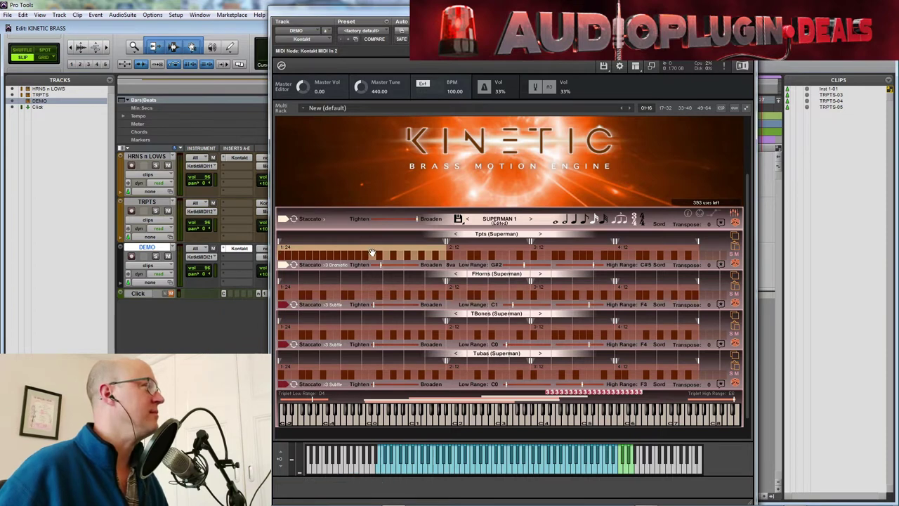
{"action": "left_click", "coordinate": [335, 265]}
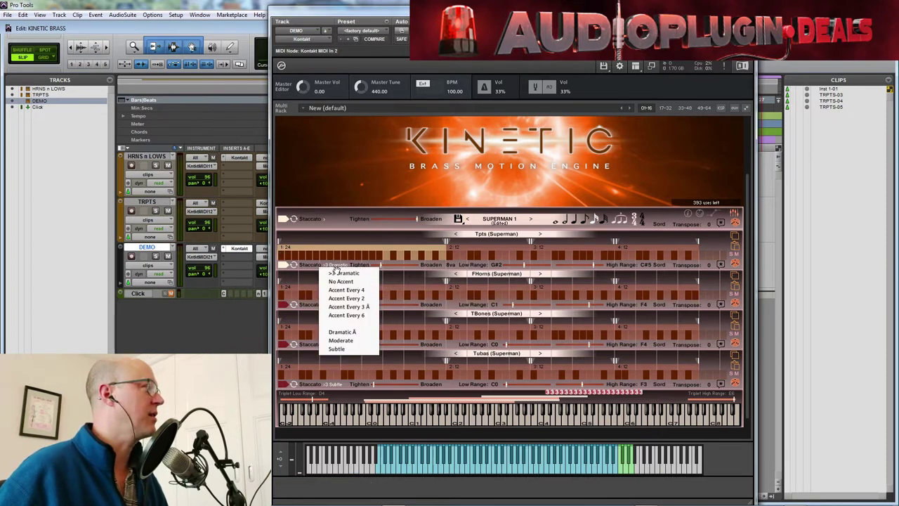
{"action": "left_click", "coordinate": [340, 280]}
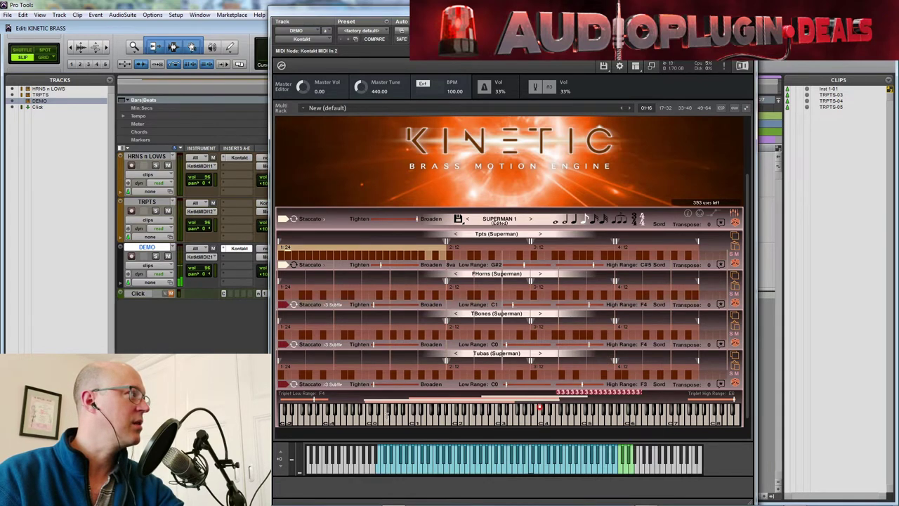
Set the triplet low range to F#4 and the Tpts transposition to 0
{"action": "left_click_drag", "start_coordinate": [312, 396], "coordinate": [310, 399]}
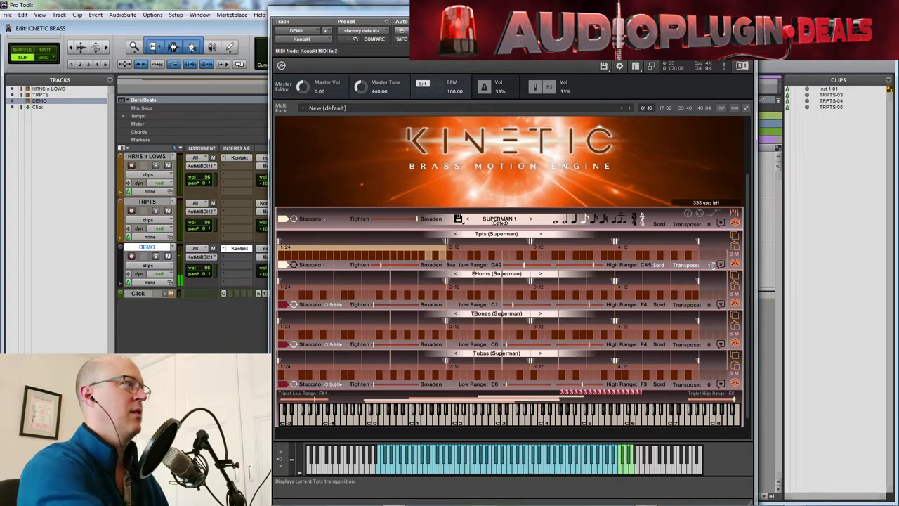
{"action": "left_click_drag", "start_coordinate": [712, 264], "coordinate": [713, 267]}
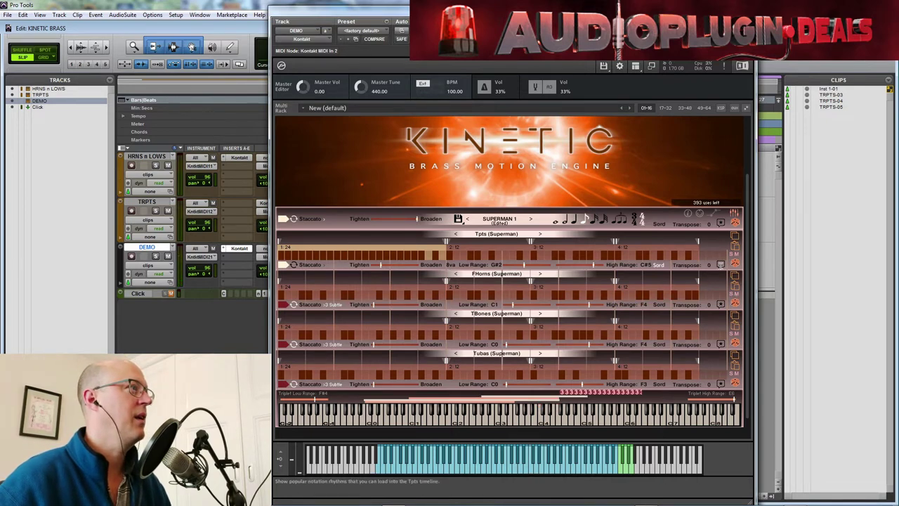
Load the first preset notation rhythm into the Tpts timeline and replace it with the last one offered
{"action": "left_click", "coordinate": [720, 264]}
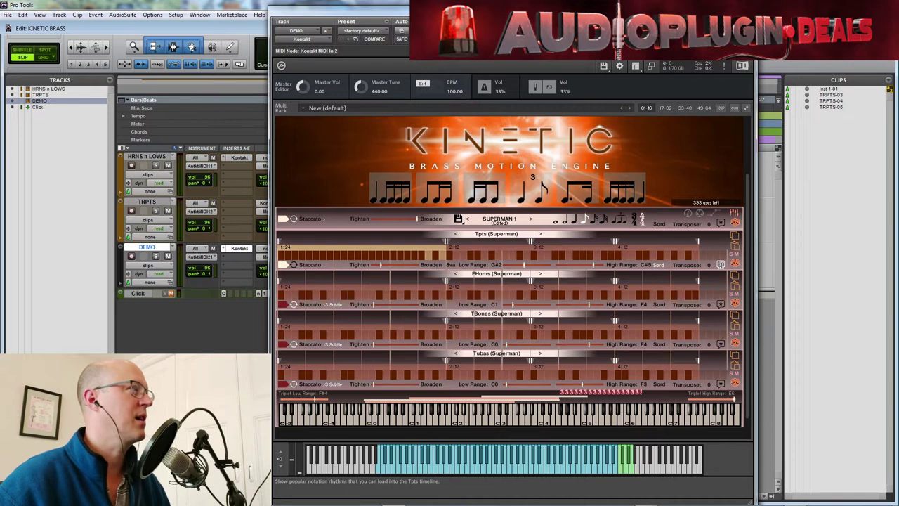
{"action": "left_click", "coordinate": [390, 194]}
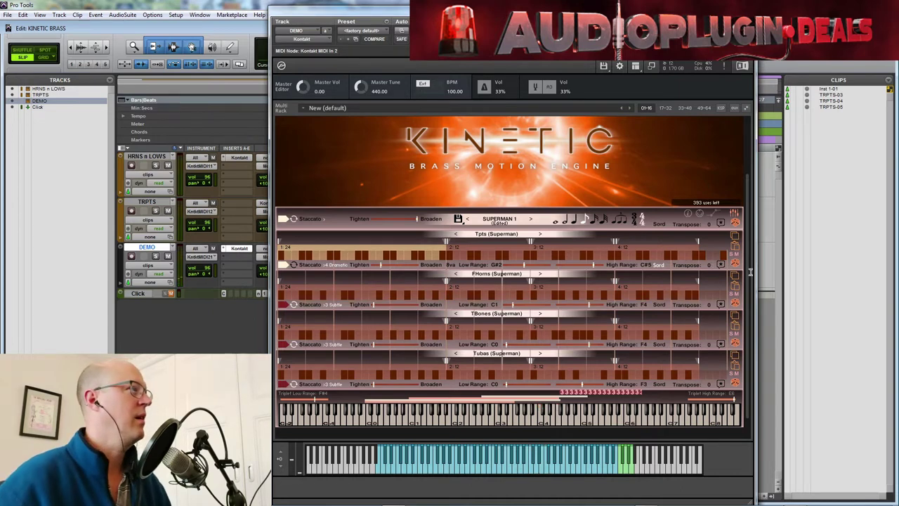
{"action": "left_click", "coordinate": [719, 265]}
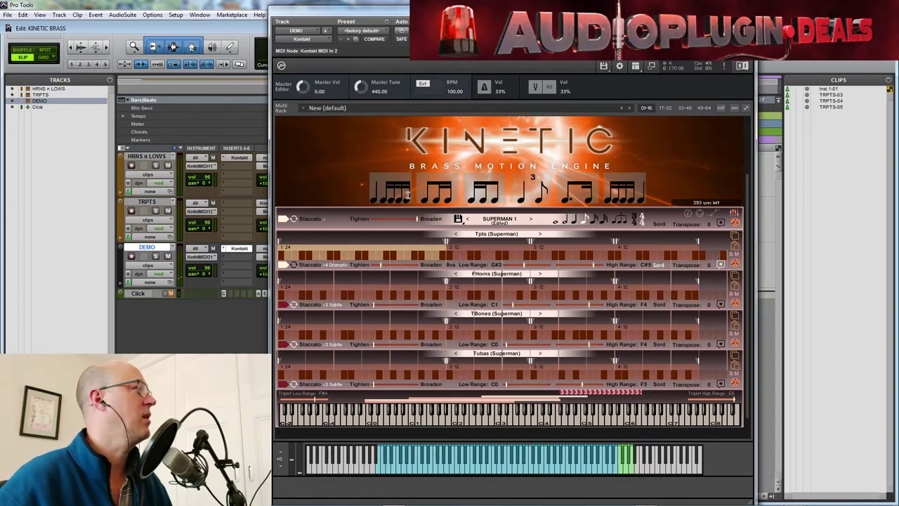
{"action": "left_click", "coordinate": [625, 197]}
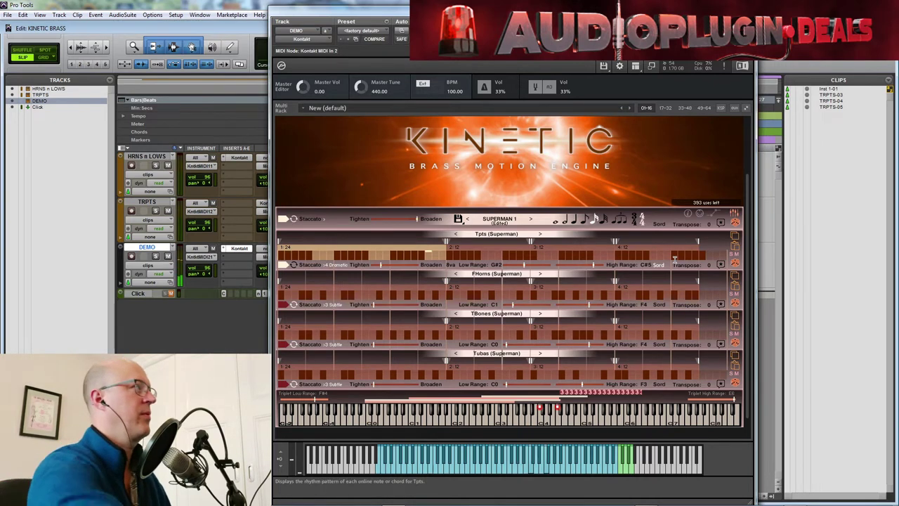
Copy the Tpts pattern into the FHorns timeline and randomize the Tpts pattern
{"action": "left_click", "coordinate": [735, 239]}
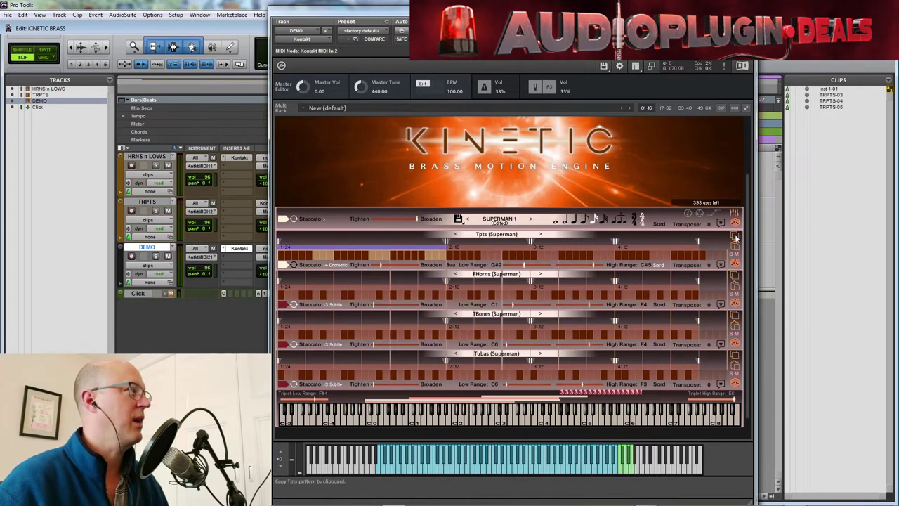
{"action": "left_click", "coordinate": [735, 286]}
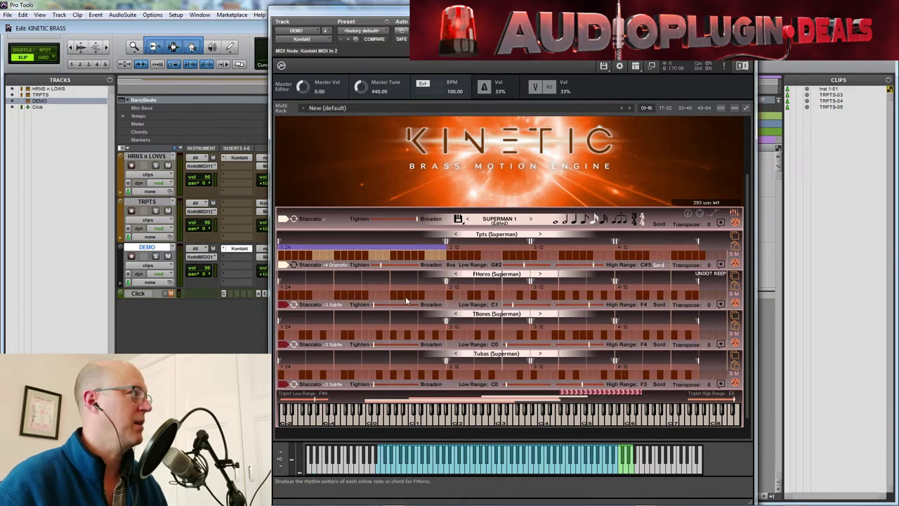
{"action": "left_click", "coordinate": [735, 265]}
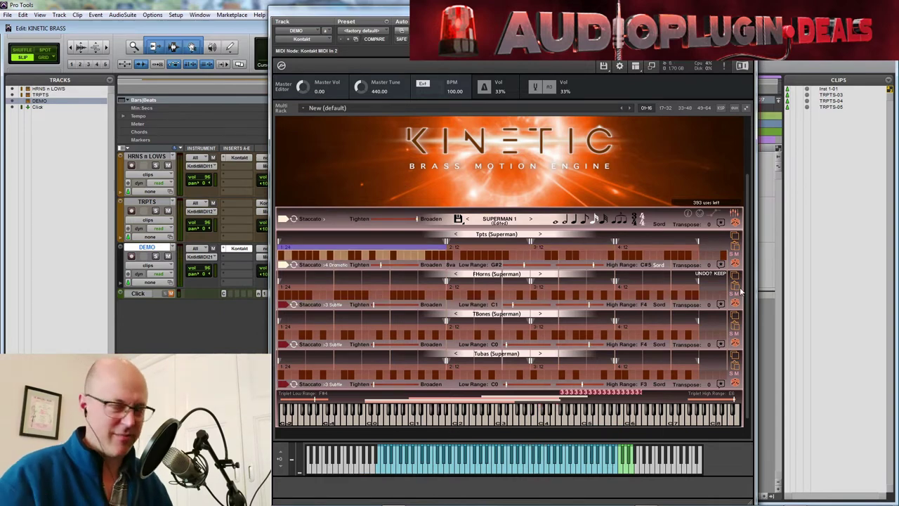
Turn on the FHorns pattern and give it the Marcato articulation with Dramatic accents
{"action": "left_click", "coordinate": [285, 304]}
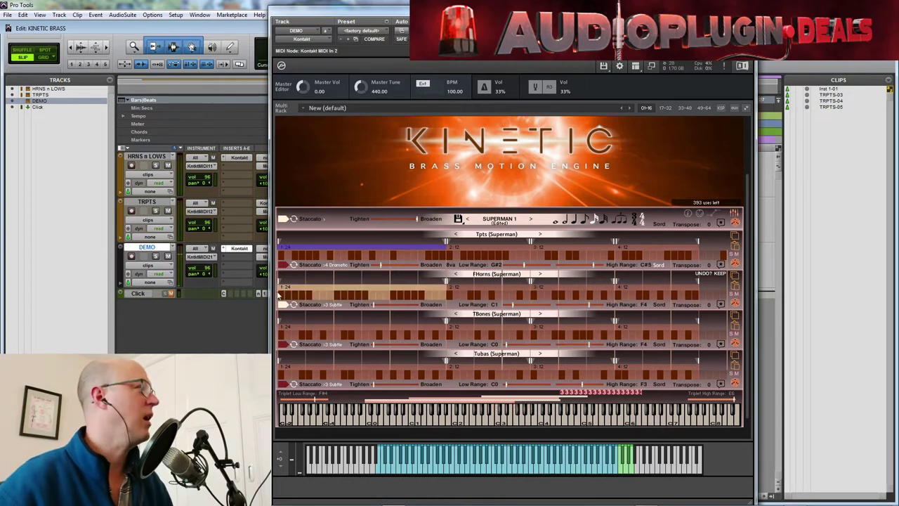
{"action": "left_click", "coordinate": [309, 305]}
{"action": "left_click", "coordinate": [320, 321]}
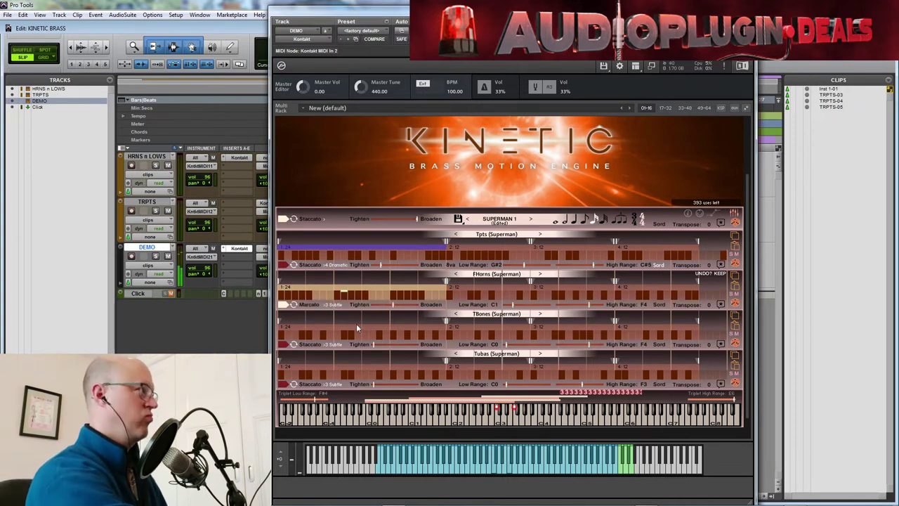
{"action": "left_click", "coordinate": [334, 305]}
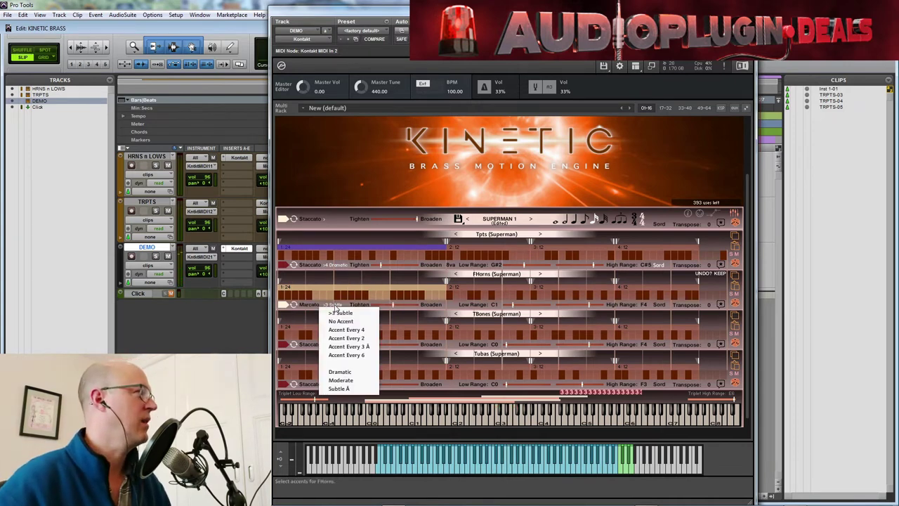
{"action": "left_click", "coordinate": [370, 370]}
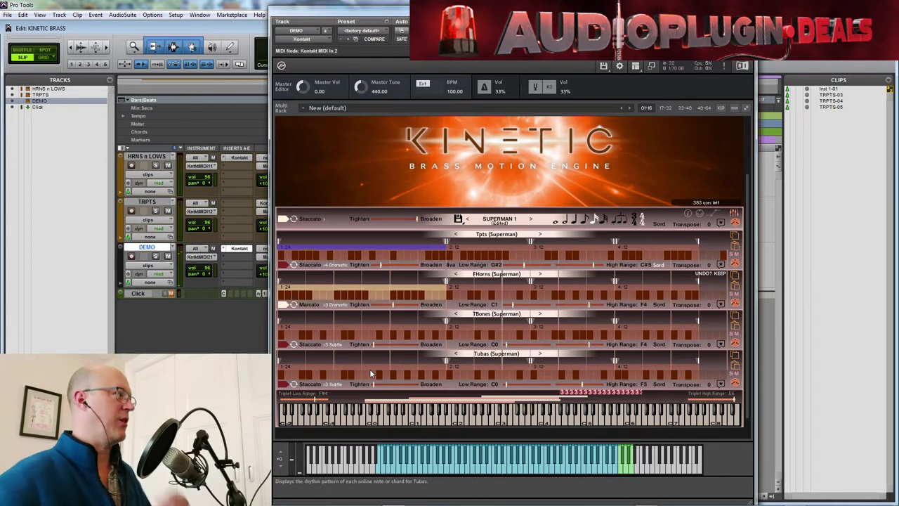
Record the played pattern as MIDI data in Kinetic Brass and move the plug-in window aside to expose the timeline
{"action": "left_click", "coordinate": [699, 214]}
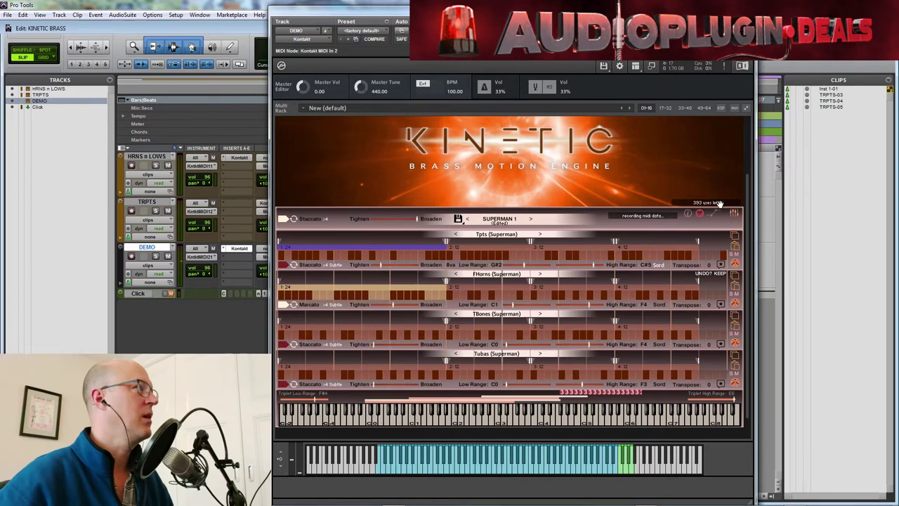
{"action": "left_click", "coordinate": [699, 214]}
{"action": "left_click_drag", "start_coordinate": [641, 9], "coordinate": [267, 43]}
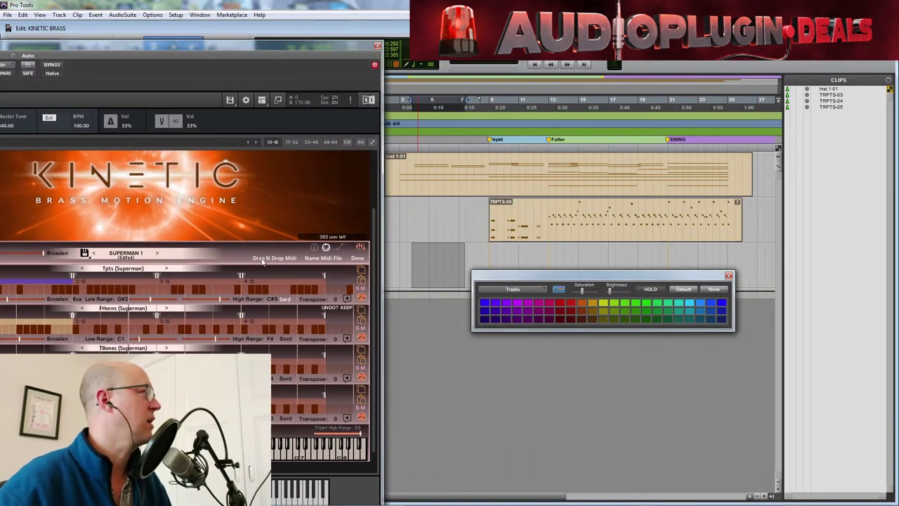
Place the recorded MIDI on the DEMO track at about bar 15 and delete that clip again
{"action": "left_click_drag", "start_coordinate": [267, 260], "coordinate": [578, 246]}
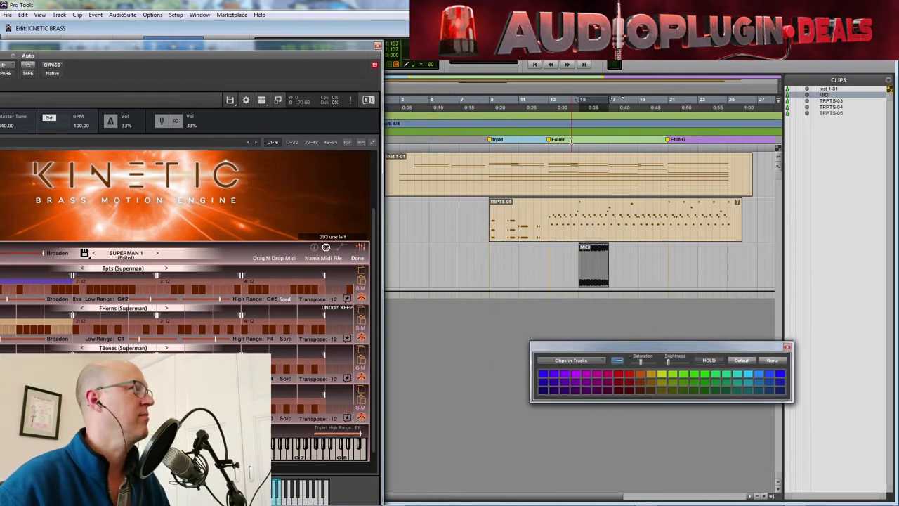
{"action": "key", "text": "Delete"}
{"action": "key", "text": "ctrl+bracketright"}
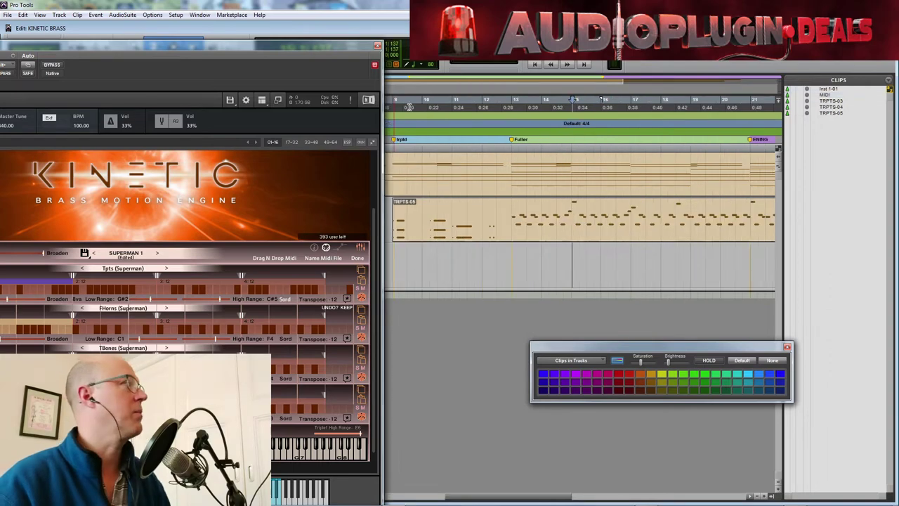
Bring the Kontakt plug-in window fully back into view and turn on the repetition patterns for all four sections
{"action": "left_click_drag", "start_coordinate": [318, 47], "coordinate": [652, 19]}
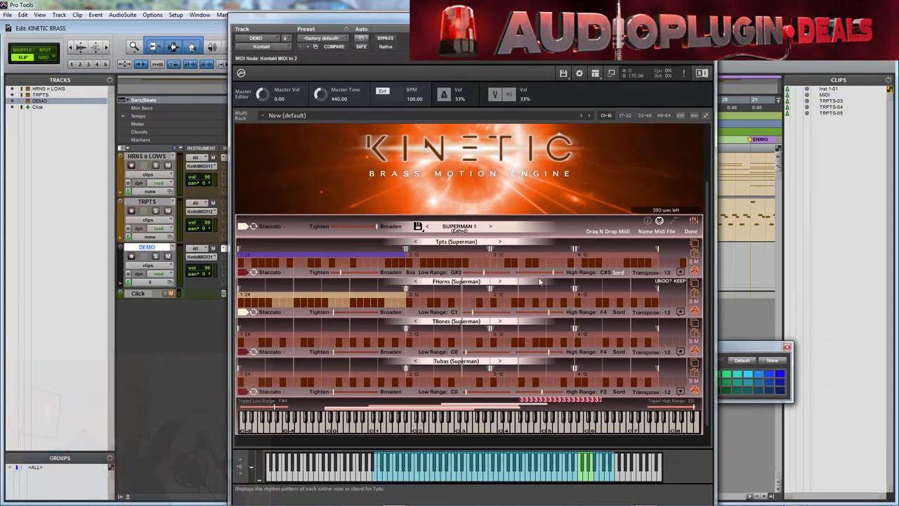
{"action": "left_click", "coordinate": [243, 226]}
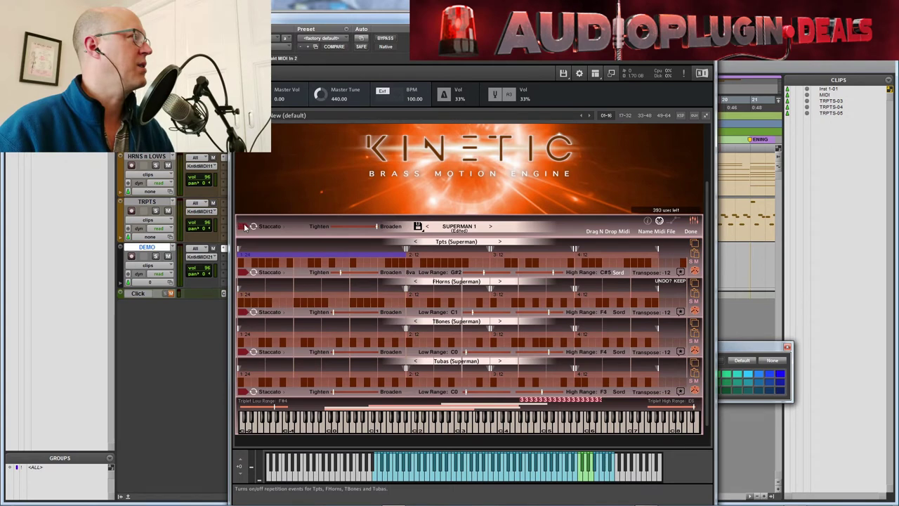
{"action": "left_click", "coordinate": [244, 227]}
{"action": "left_click", "coordinate": [244, 226]}
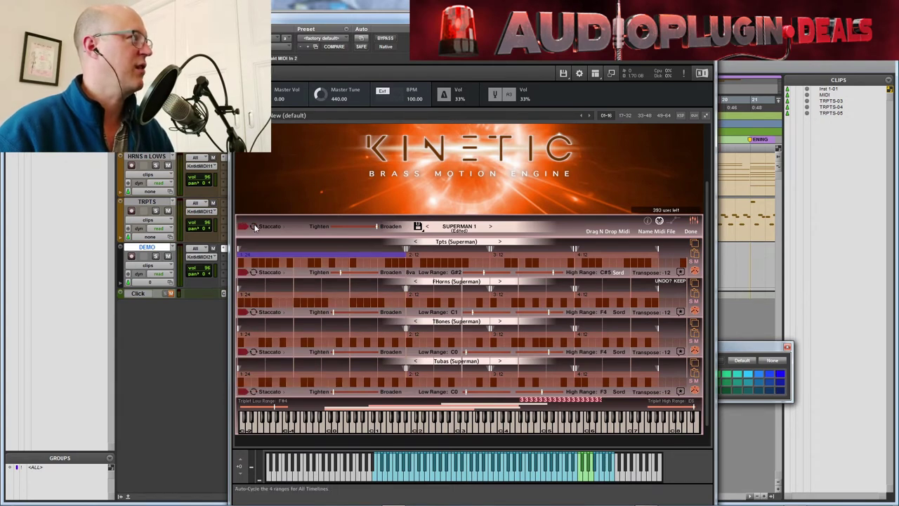
{"action": "left_click", "coordinate": [244, 226]}
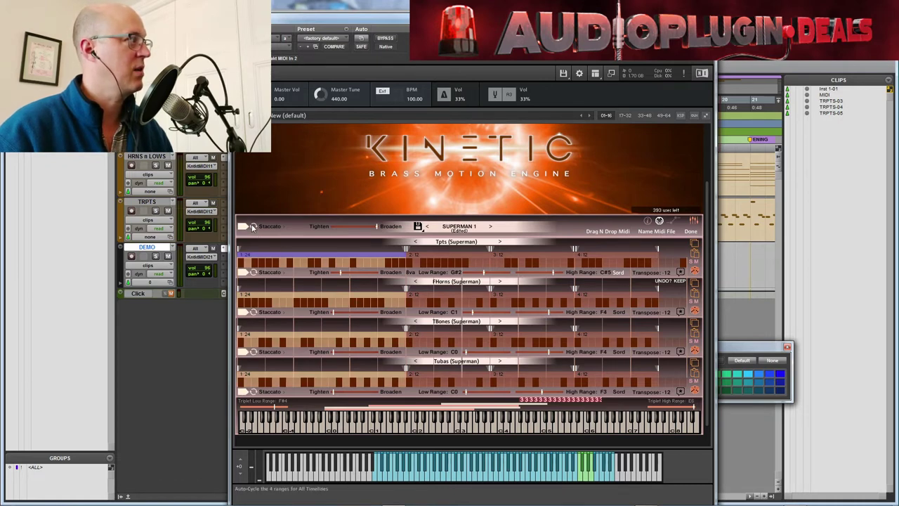
Set all timelines to the Marcato articulation and tighten their note length slightly from the Broaden end
{"action": "left_click", "coordinate": [274, 227]}
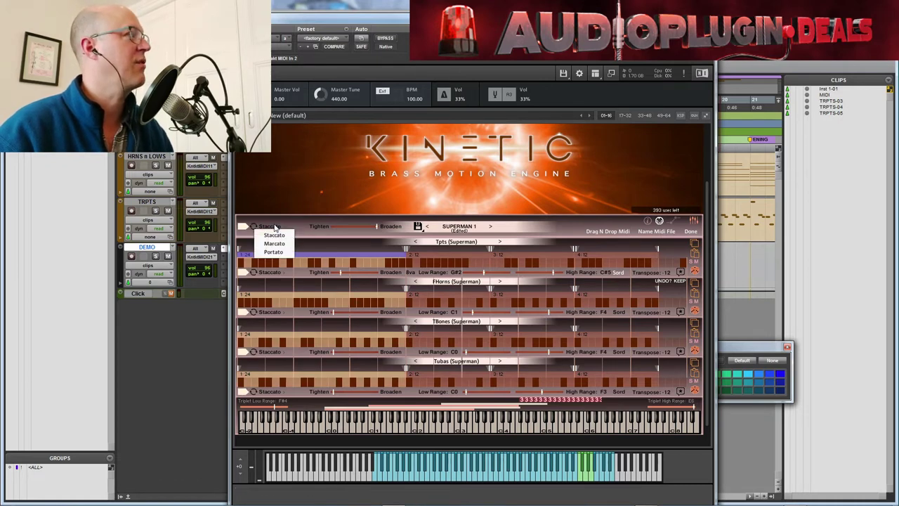
{"action": "left_click", "coordinate": [275, 243]}
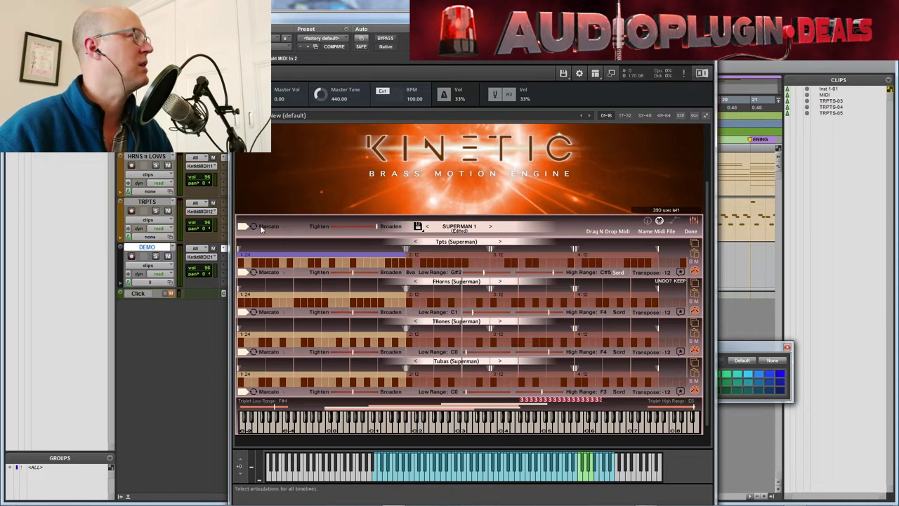
{"action": "left_click_drag", "start_coordinate": [337, 225], "coordinate": [362, 225]}
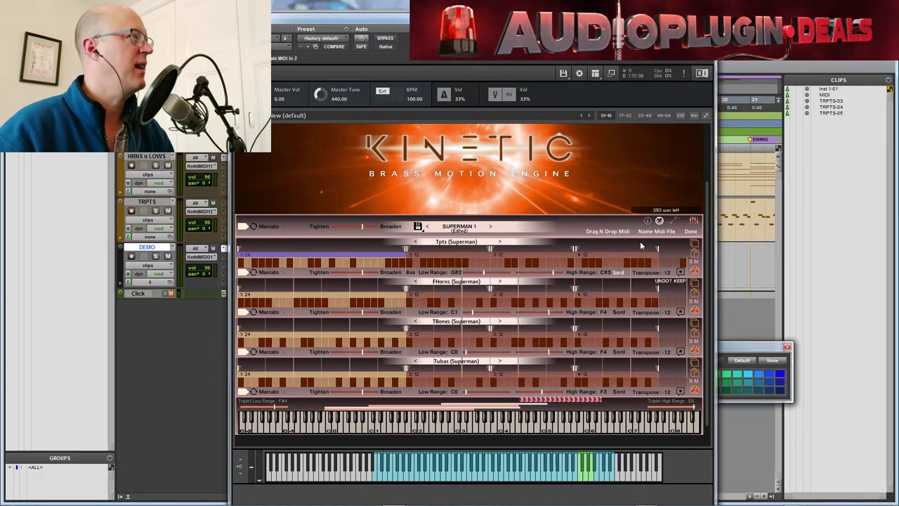
Display the list of MIDI controller and keyswitch assignments and hide it again
{"action": "left_click", "coordinate": [672, 222]}
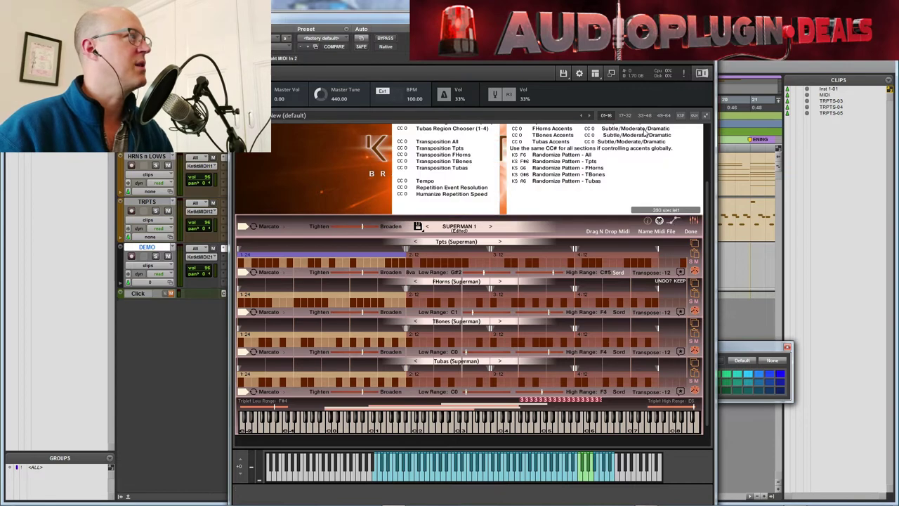
{"action": "left_click", "coordinate": [674, 222]}
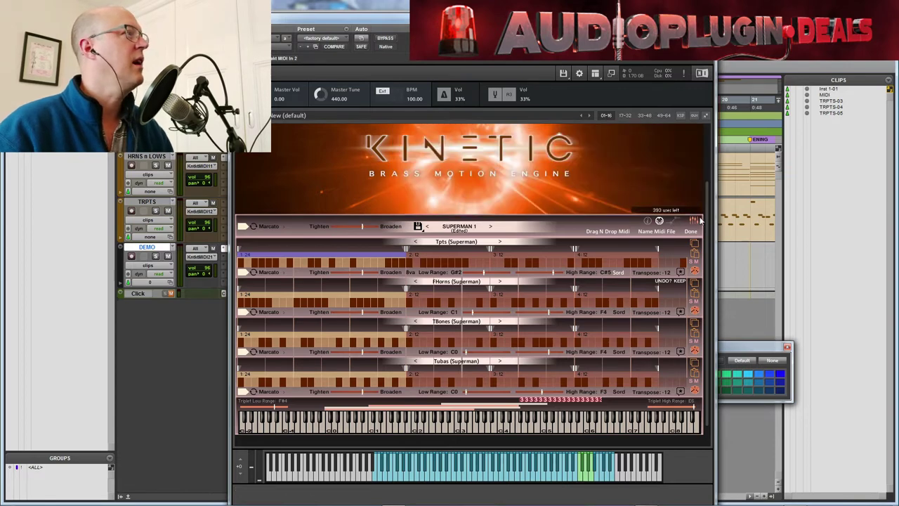
Open the Kinetic Brass mixer page and raise Added Reverb to 22 and on to 72
{"action": "left_click", "coordinate": [692, 219]}
{"action": "left_click_drag", "start_coordinate": [707, 209], "coordinate": [707, 264]}
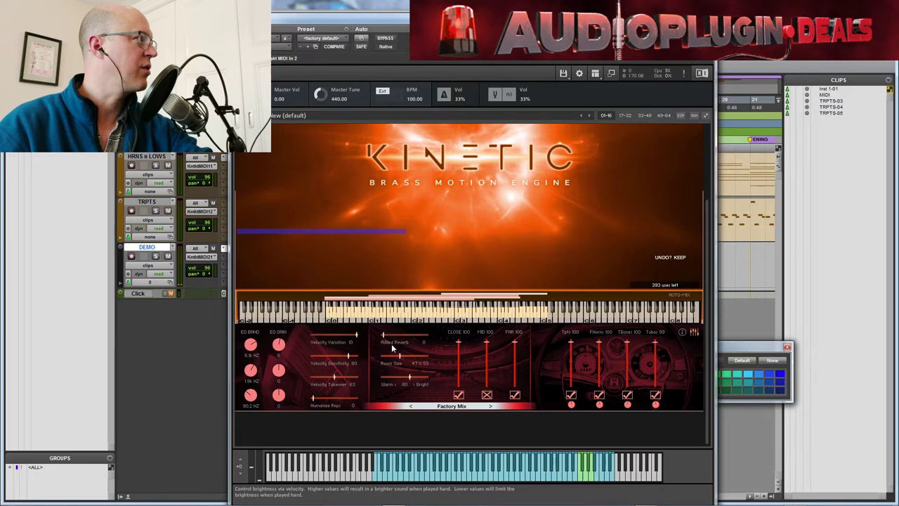
{"action": "left_click_drag", "start_coordinate": [386, 339], "coordinate": [406, 334]}
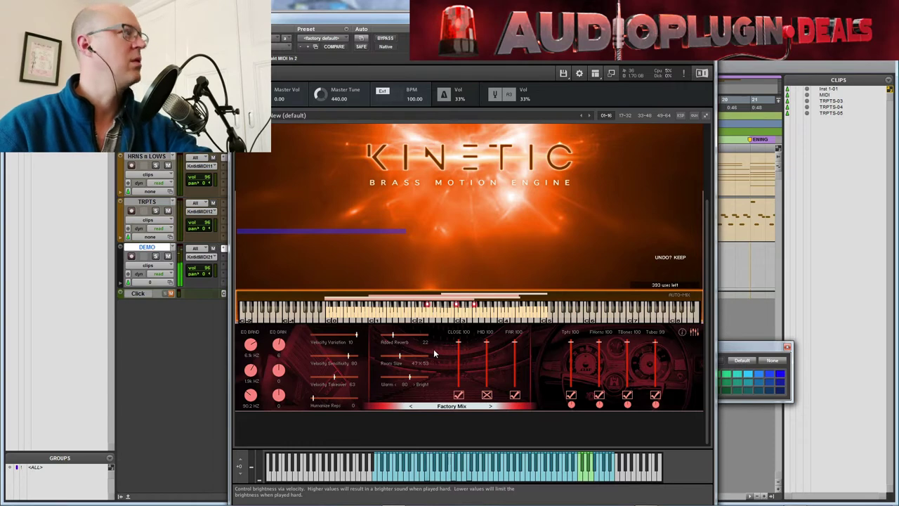
{"action": "left_click_drag", "start_coordinate": [397, 335], "coordinate": [424, 338]}
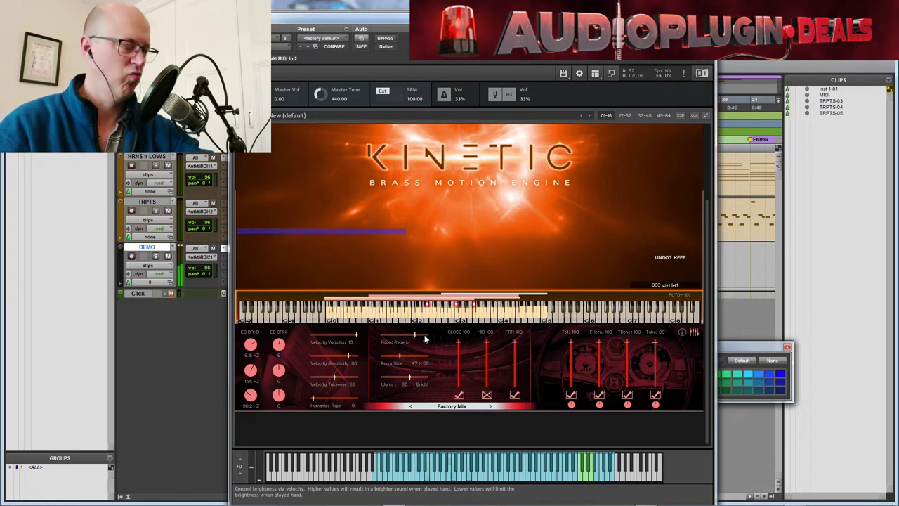
Load the Dark and Distant mixer preset and enable the Close and Mid microphone samples
{"action": "left_click", "coordinate": [452, 407]}
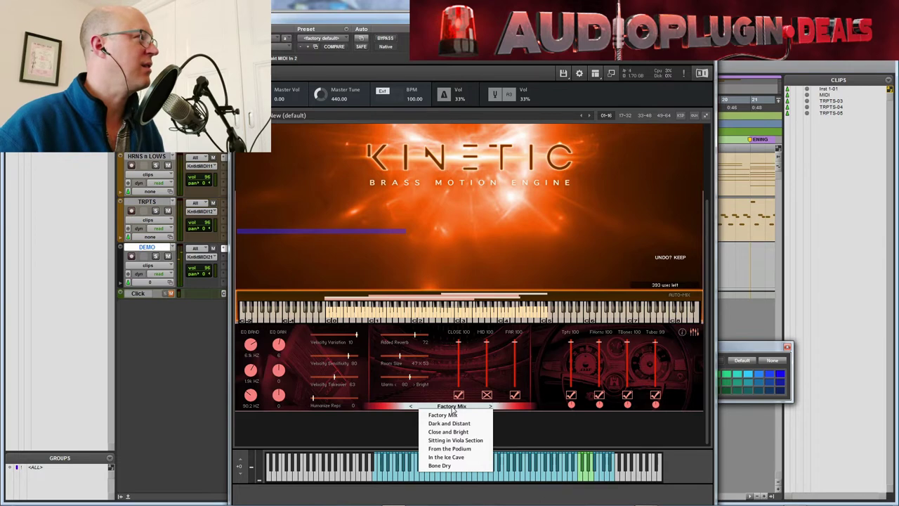
{"action": "left_click", "coordinate": [449, 423]}
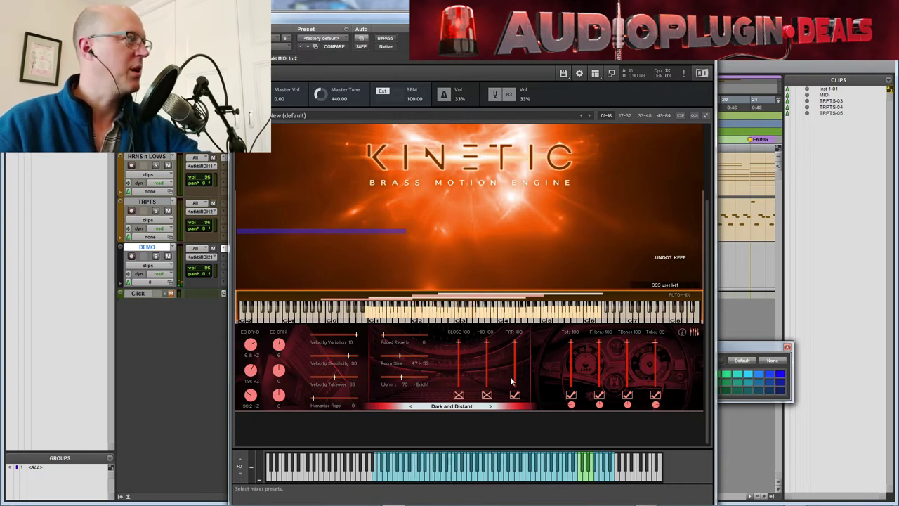
{"action": "left_click", "coordinate": [461, 396]}
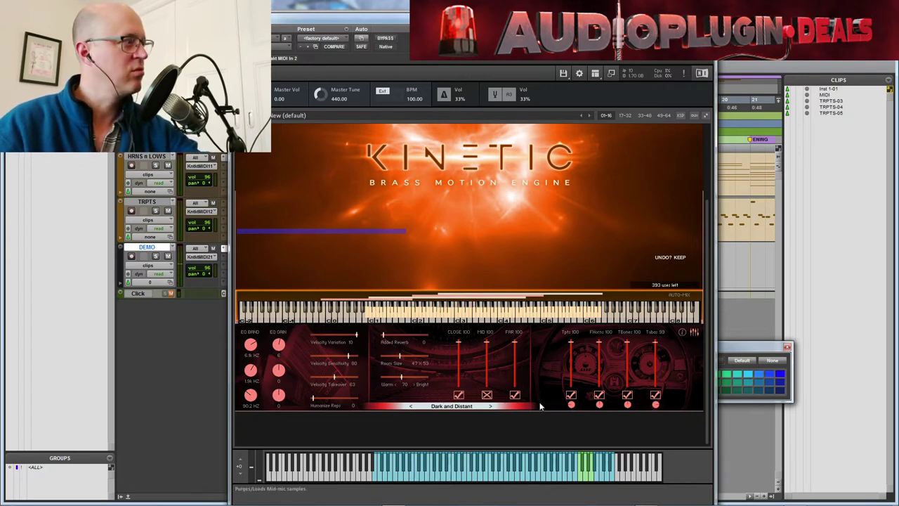
{"action": "left_click", "coordinate": [488, 396]}
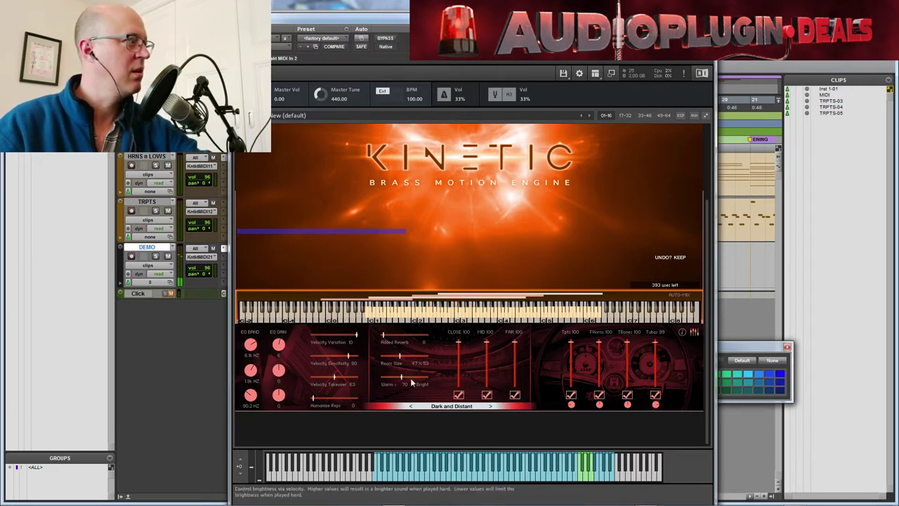
Load the Sitting in Viola Section mix with more Added Reverb and replace it with the In the Ice Cave mix
{"action": "left_click", "coordinate": [451, 405]}
{"action": "left_click", "coordinate": [454, 441]}
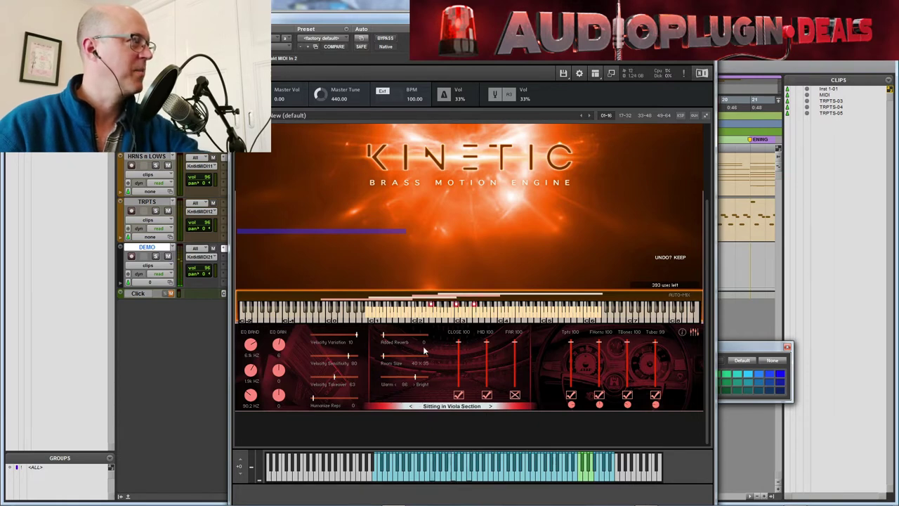
{"action": "left_click_drag", "start_coordinate": [385, 336], "coordinate": [401, 336]}
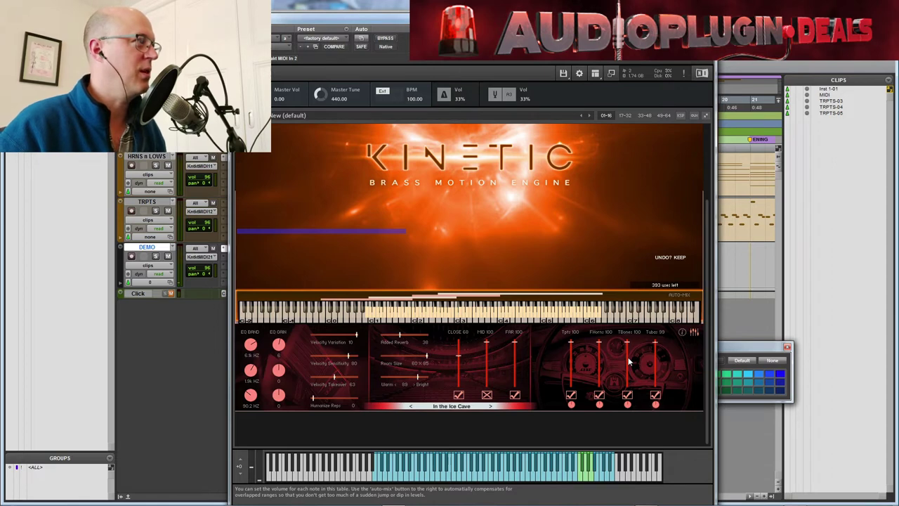
Purge the Tpts, FHorns, TBones and Tubas samples in the mixer and load all four sections again
{"action": "left_click", "coordinate": [571, 395]}
{"action": "left_click", "coordinate": [599, 395]}
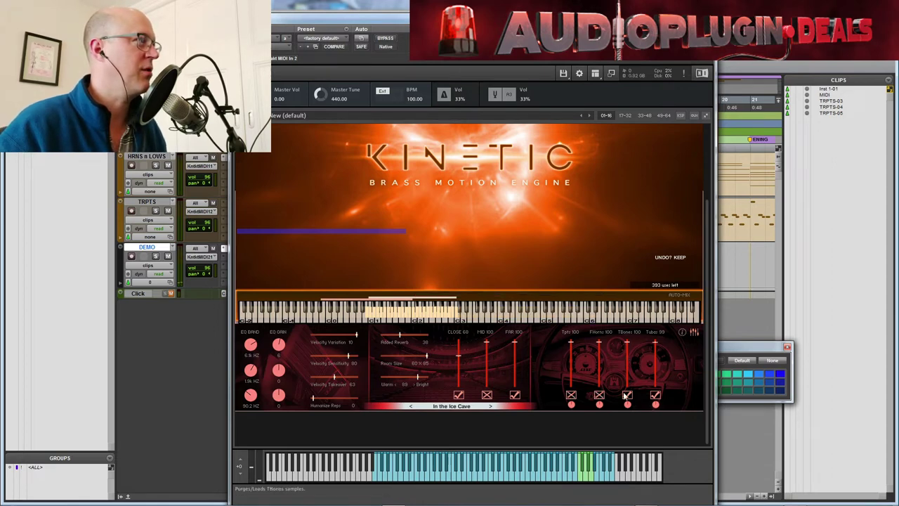
{"action": "left_click", "coordinate": [654, 395]}
{"action": "left_click", "coordinate": [655, 395]}
{"action": "left_click", "coordinate": [627, 394]}
{"action": "left_click", "coordinate": [599, 395]}
{"action": "left_click", "coordinate": [571, 395]}
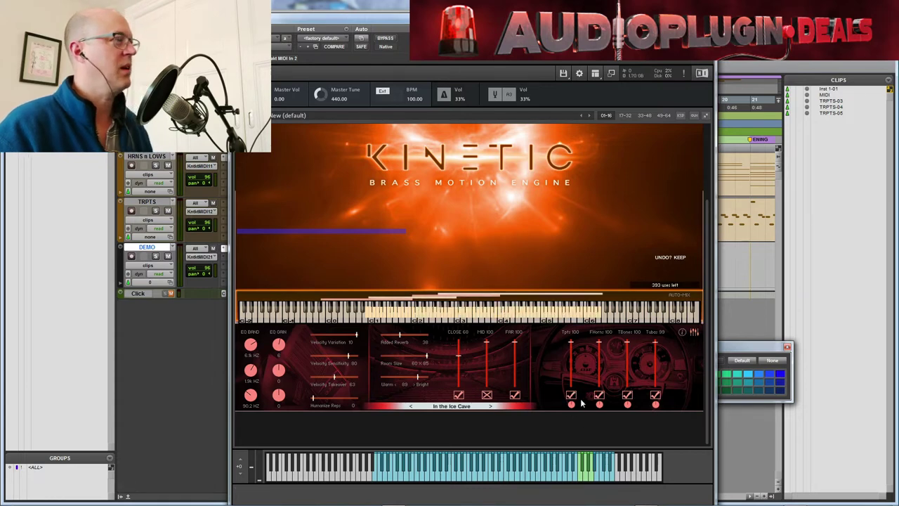
Load the ARRHYTHMIA pattern preset on the timeline page and set the transposition to -4 for Tpts and -5 for FHorns
{"action": "left_click", "coordinate": [694, 333]}
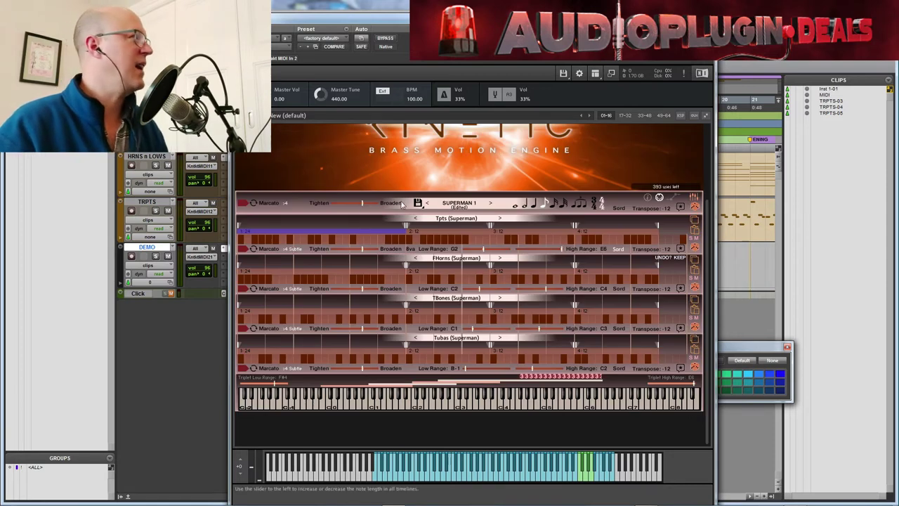
{"action": "left_click", "coordinate": [462, 204]}
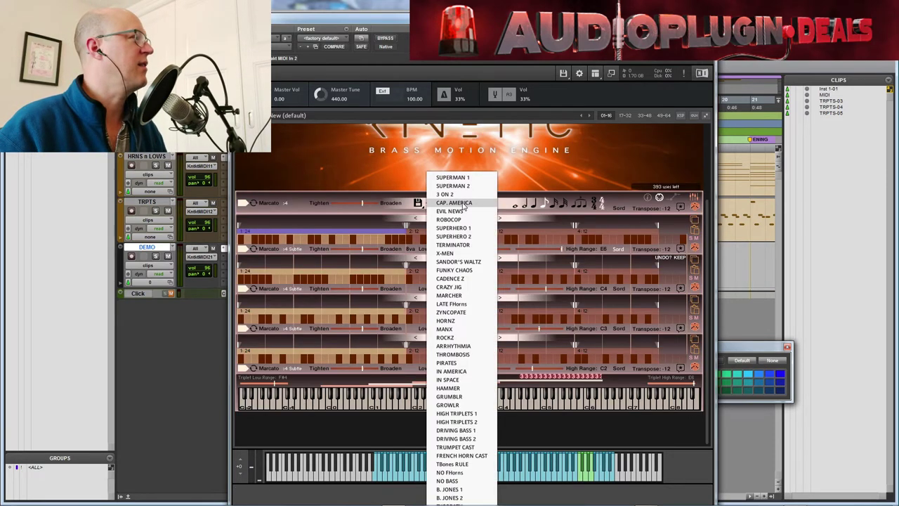
{"action": "left_click", "coordinate": [470, 345]}
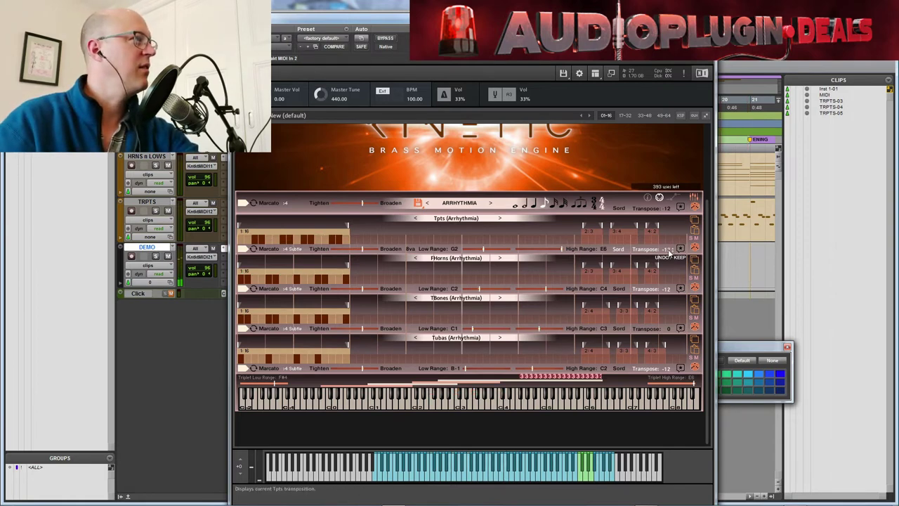
{"action": "left_click_drag", "start_coordinate": [669, 252], "coordinate": [671, 234]}
{"action": "left_click_drag", "start_coordinate": [672, 289], "coordinate": [671, 258]}
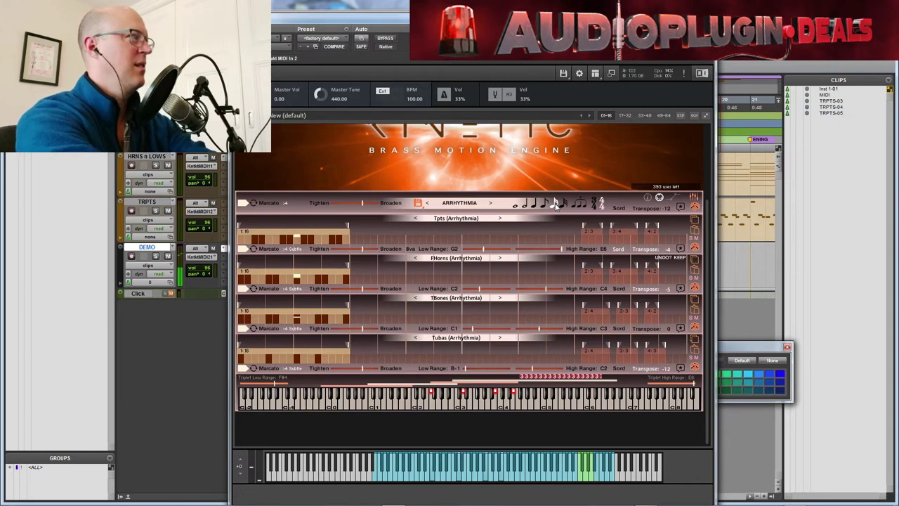
Replace the current pattern preset with DRIVING BASS 2
{"action": "left_click", "coordinate": [459, 202]}
{"action": "left_click", "coordinate": [460, 432]}
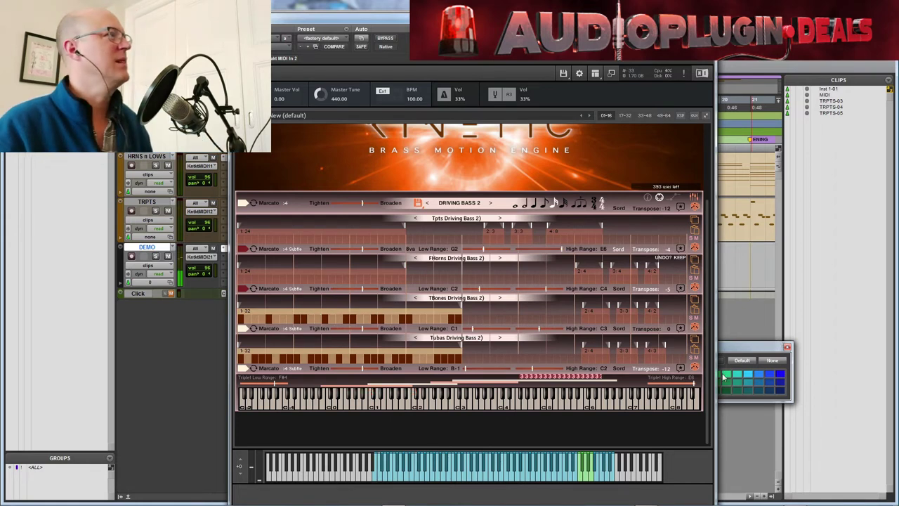
{"action": "left_click_drag", "start_coordinate": [710, 333], "coordinate": [709, 300]}
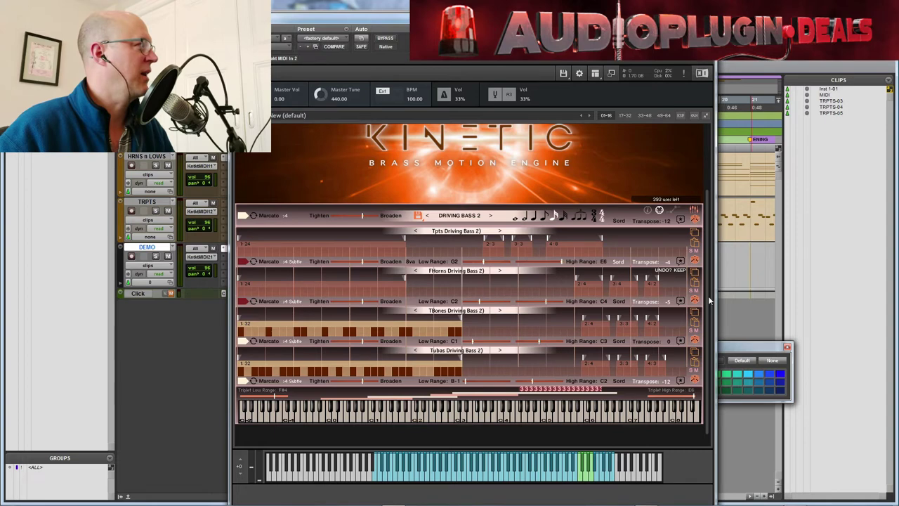
{"action": "left_click_drag", "start_coordinate": [709, 249], "coordinate": [709, 194]}
{"action": "scroll", "coordinate": [471, 281], "scroll_direction": "down", "scroll_amount": 1}
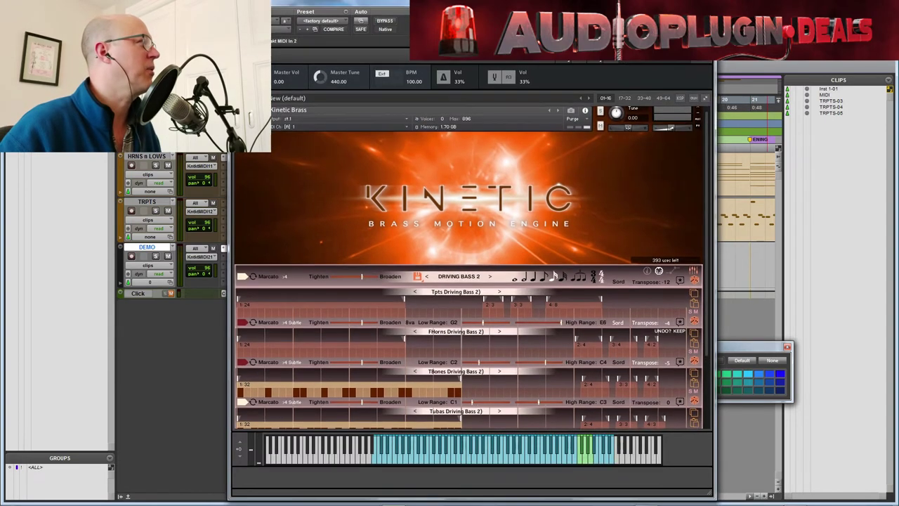
Open the Kontakt plug-in of the HRNS n LOWS track and examine the mixer and pattern pages of its Kinetic Brass instruments
{"action": "left_click", "coordinate": [237, 156]}
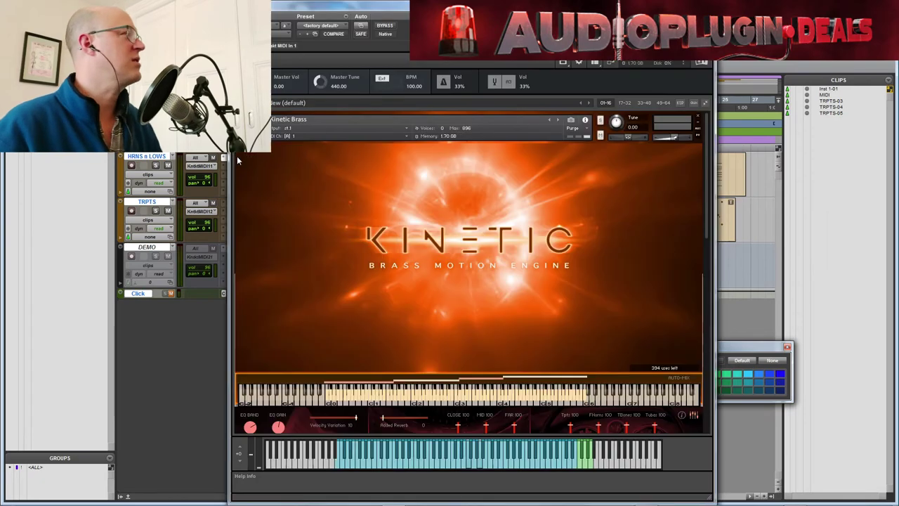
{"action": "left_click_drag", "start_coordinate": [707, 171], "coordinate": [706, 211]}
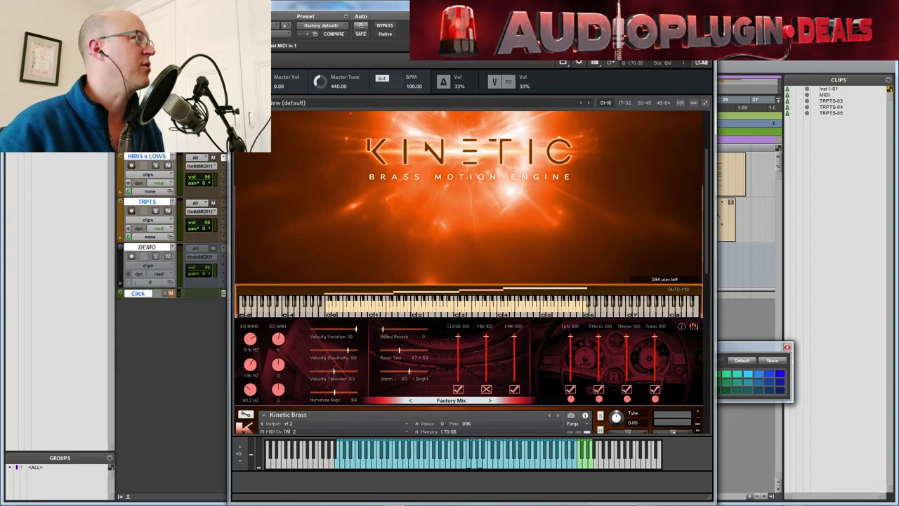
{"action": "left_click_drag", "start_coordinate": [337, 6], "coordinate": [351, 16]}
{"action": "scroll", "coordinate": [720, 252], "scroll_direction": "down", "scroll_amount": 5}
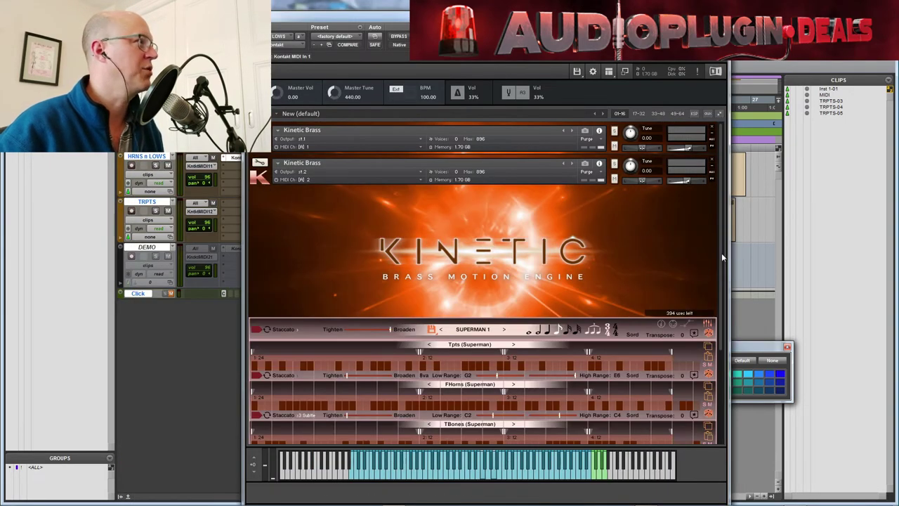
{"action": "scroll", "coordinate": [720, 321], "scroll_direction": "down", "scroll_amount": 3}
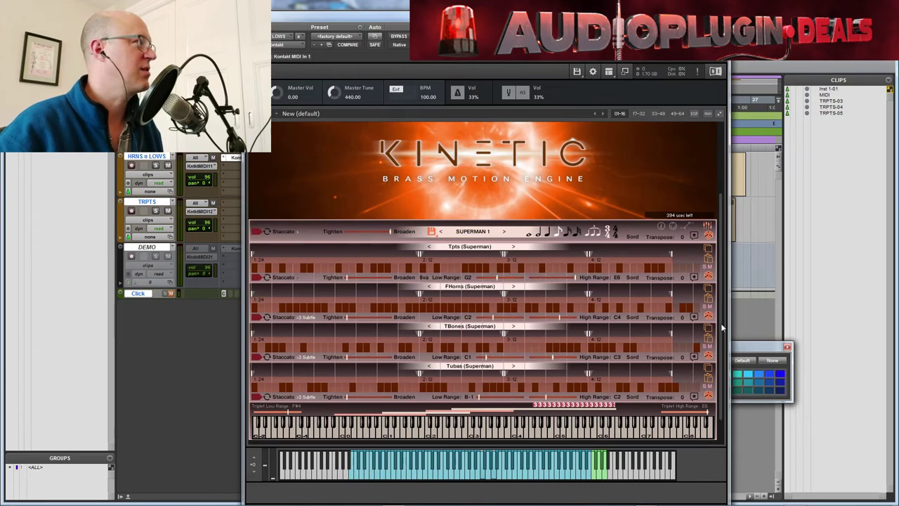
Place the playback start near bar 2 beat 4 in the timeline and reposition the plug-in window so its patterns show
{"action": "left_click_drag", "start_coordinate": [648, 17], "coordinate": [692, 264]}
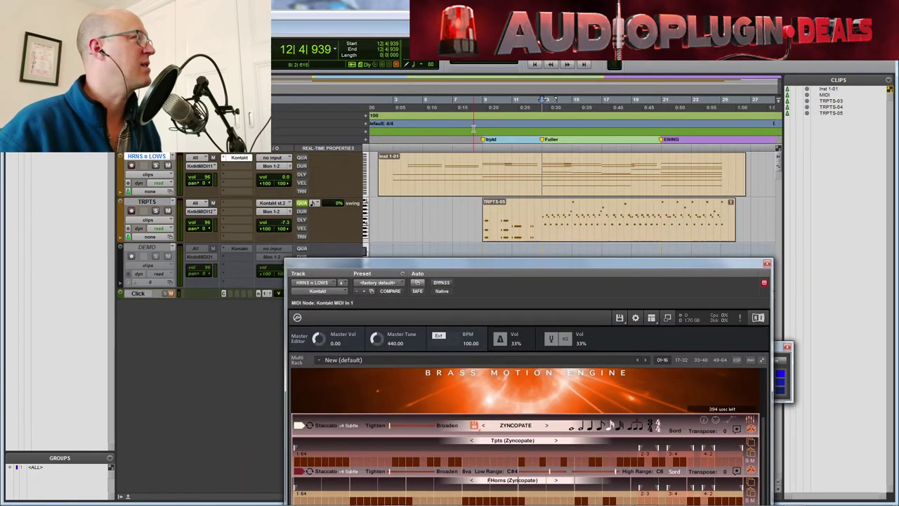
{"action": "left_click", "coordinate": [388, 146]}
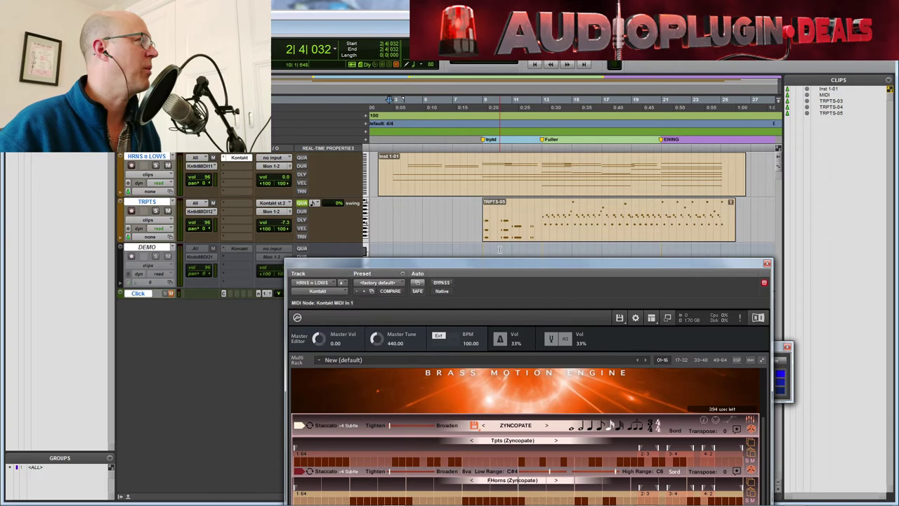
{"action": "left_click_drag", "start_coordinate": [503, 270], "coordinate": [510, 258]}
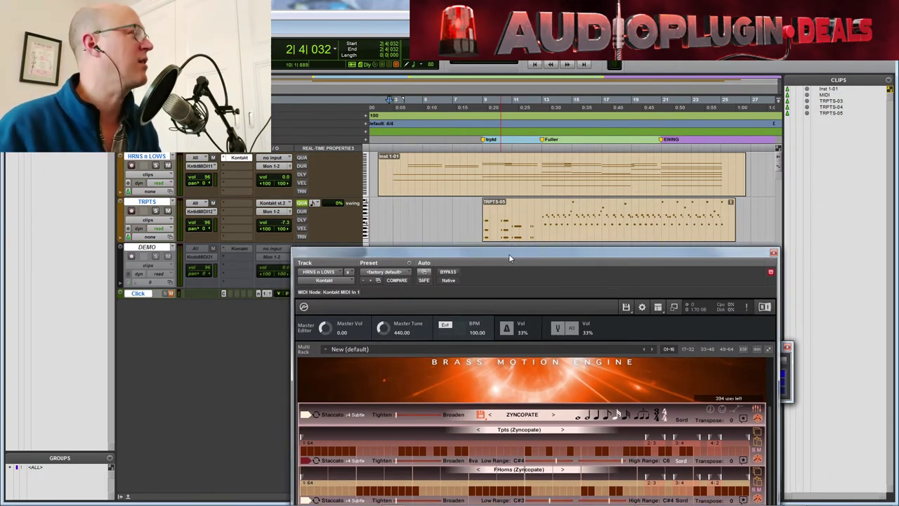
{"action": "left_click_drag", "start_coordinate": [508, 254], "coordinate": [512, 188]}
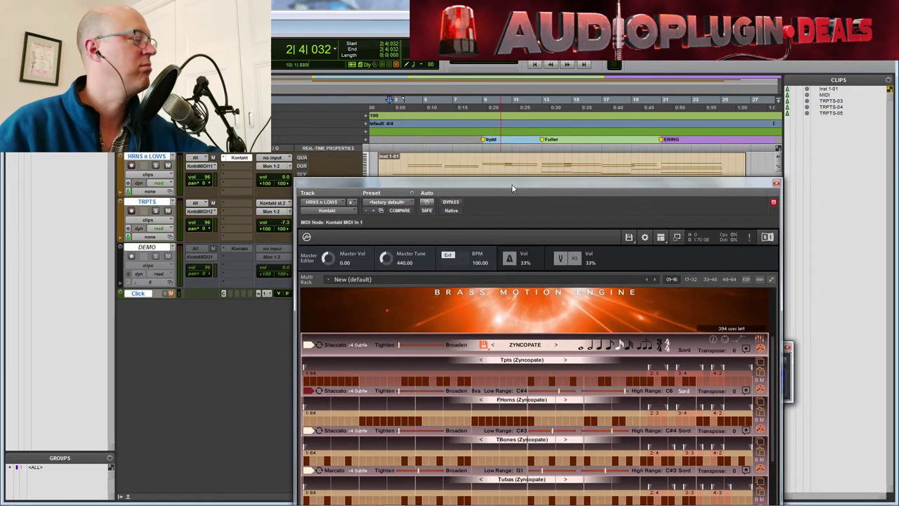
Play the arrangement briefly with the ZYNCOPATE patterns in view, and reposition the plug-in window clear of the track area
{"action": "left_click_drag", "start_coordinate": [512, 188], "coordinate": [511, 109]}
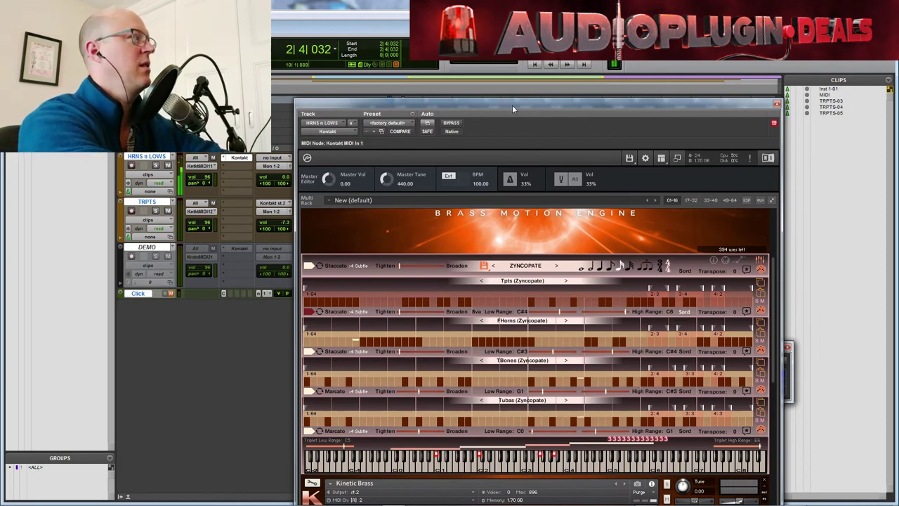
{"action": "key", "text": "space"}
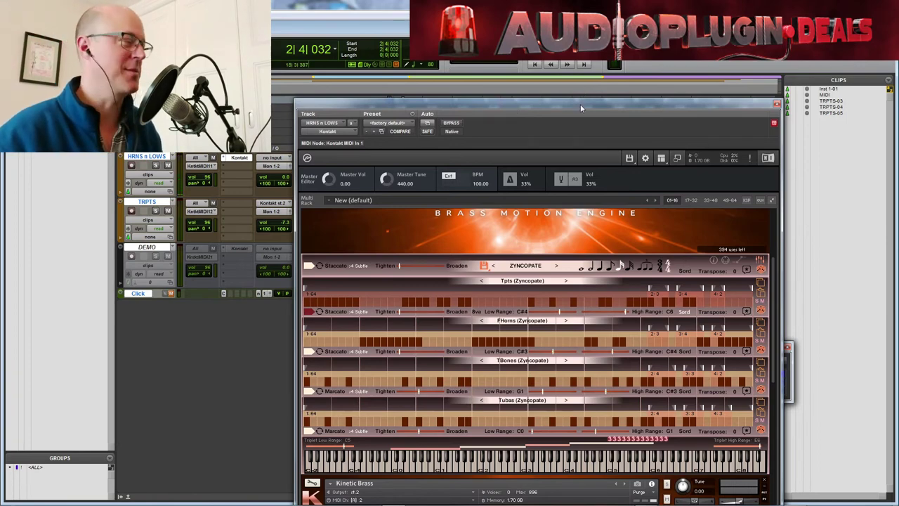
{"action": "left_click_drag", "start_coordinate": [580, 104], "coordinate": [515, 10]}
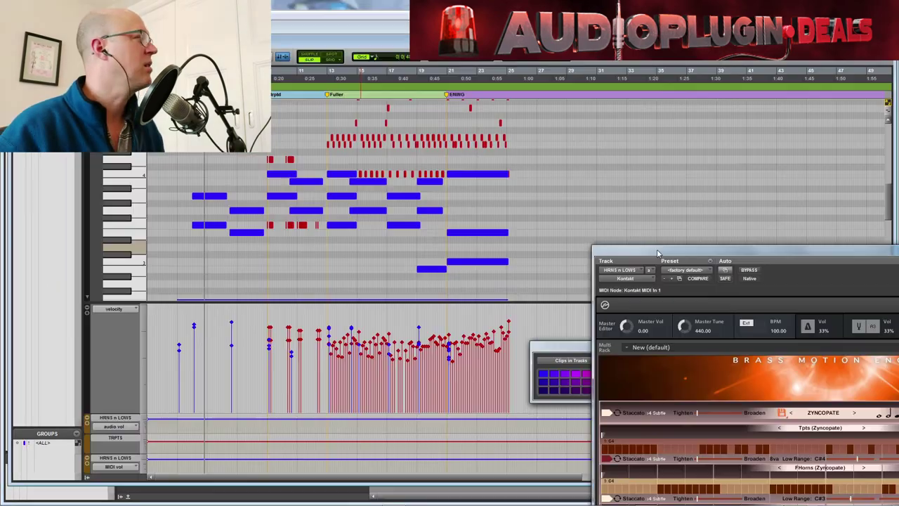
Examine the notes and velocities of the HRNS n LOWS and TRPTS tracks in the MIDI editor
{"action": "left_click_drag", "start_coordinate": [702, 251], "coordinate": [663, 235]}
{"action": "scroll", "coordinate": [310, 205], "scroll_direction": "up", "scroll_amount": 3}
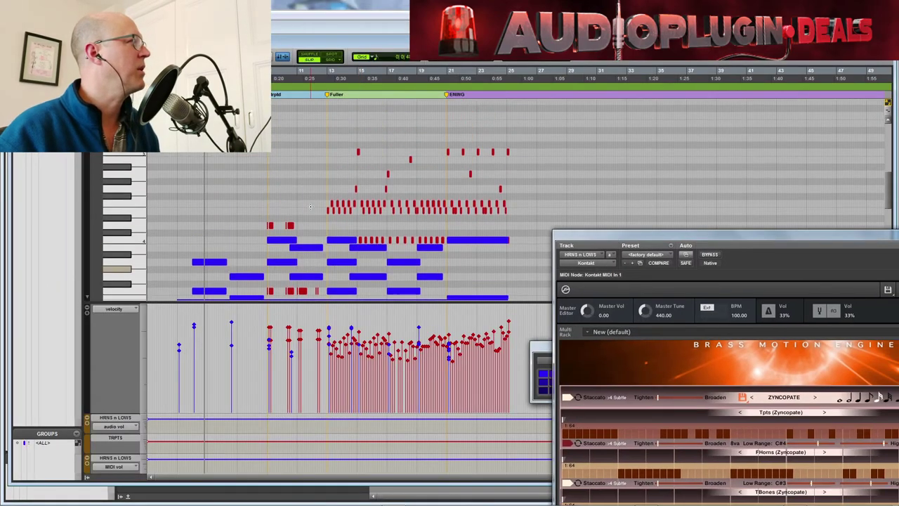
{"action": "scroll", "coordinate": [311, 205], "scroll_direction": "down", "scroll_amount": 3}
{"action": "scroll", "coordinate": [311, 205], "scroll_direction": "down", "scroll_amount": 2}
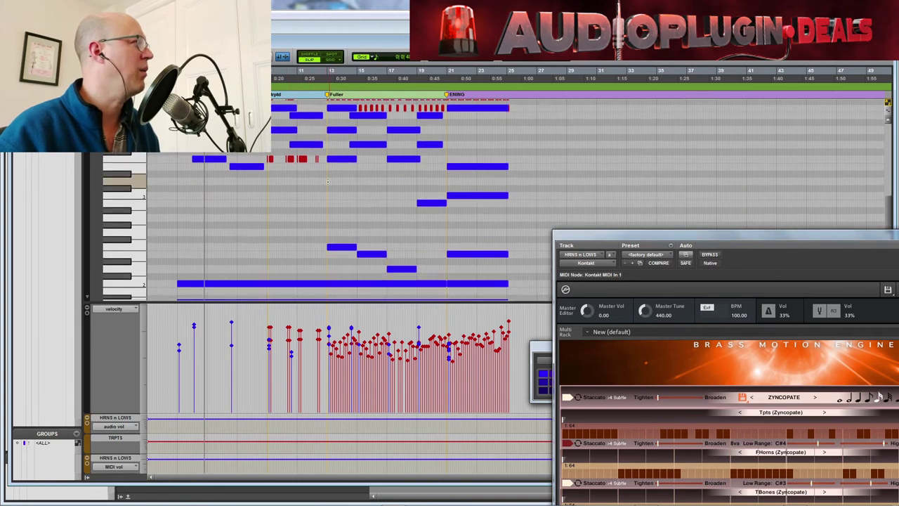
{"action": "scroll", "coordinate": [334, 186], "scroll_direction": "up", "scroll_amount": 1}
{"action": "scroll", "coordinate": [333, 186], "scroll_direction": "down", "scroll_amount": 4}
{"action": "scroll", "coordinate": [309, 162], "scroll_direction": "up", "scroll_amount": 5}
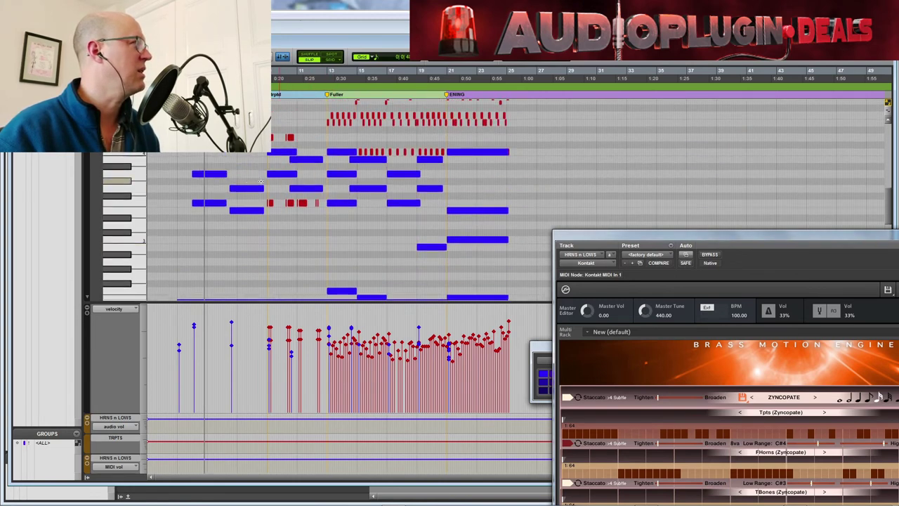
{"action": "scroll", "coordinate": [275, 135], "scroll_direction": "up", "scroll_amount": 3}
Place the plug-in window beside the MIDI editor and play the arrangement, following the notes against the ZYNCOPATE patterns
{"action": "left_click_drag", "start_coordinate": [615, 237], "coordinate": [460, 5]}
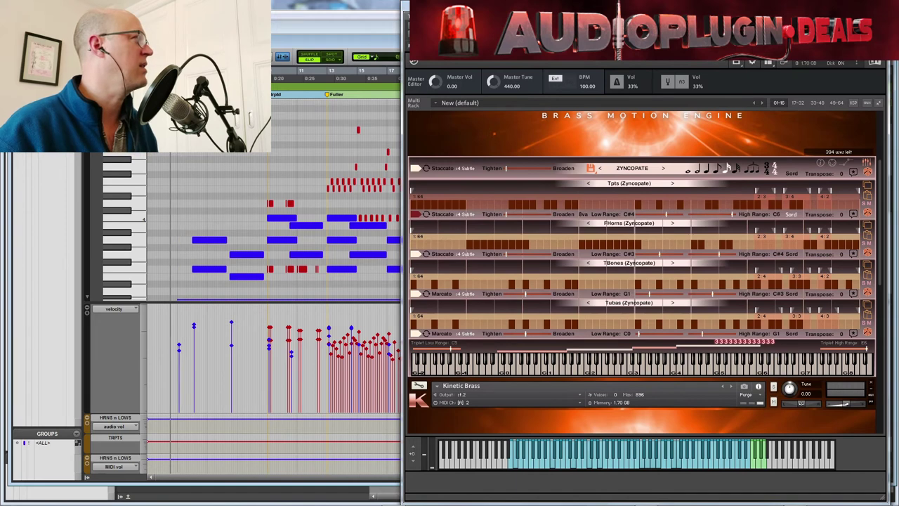
{"action": "key", "text": "space"}
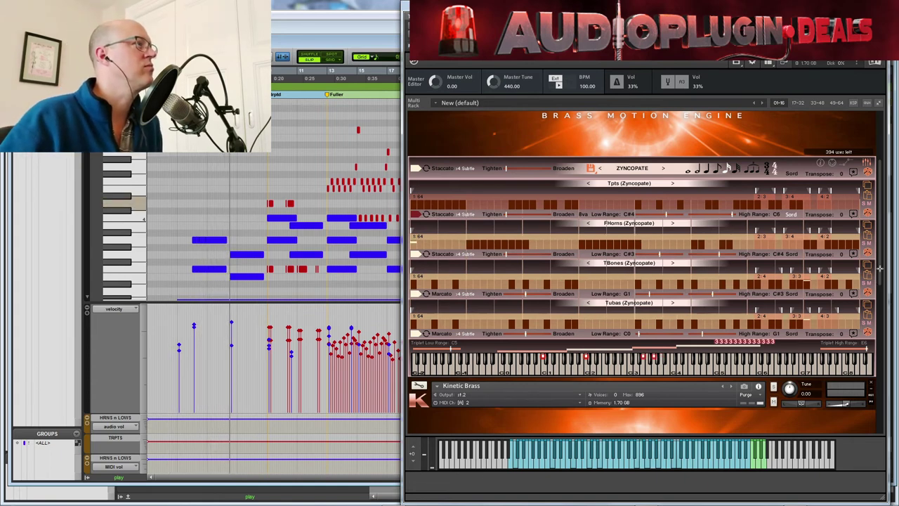
{"action": "scroll", "coordinate": [879, 273], "scroll_direction": "down", "scroll_amount": 1}
{"action": "left_click_drag", "start_coordinate": [879, 273], "coordinate": [880, 242]}
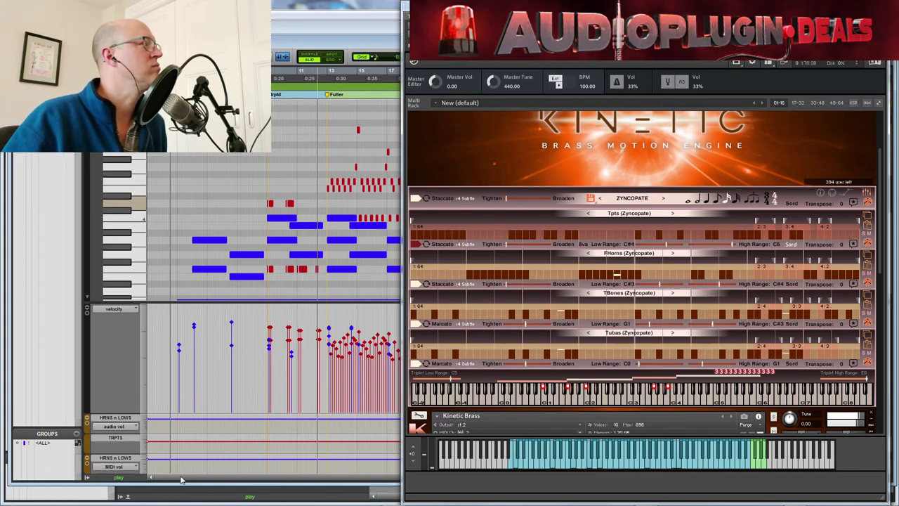
{"action": "left_click_drag", "start_coordinate": [180, 479], "coordinate": [273, 473]}
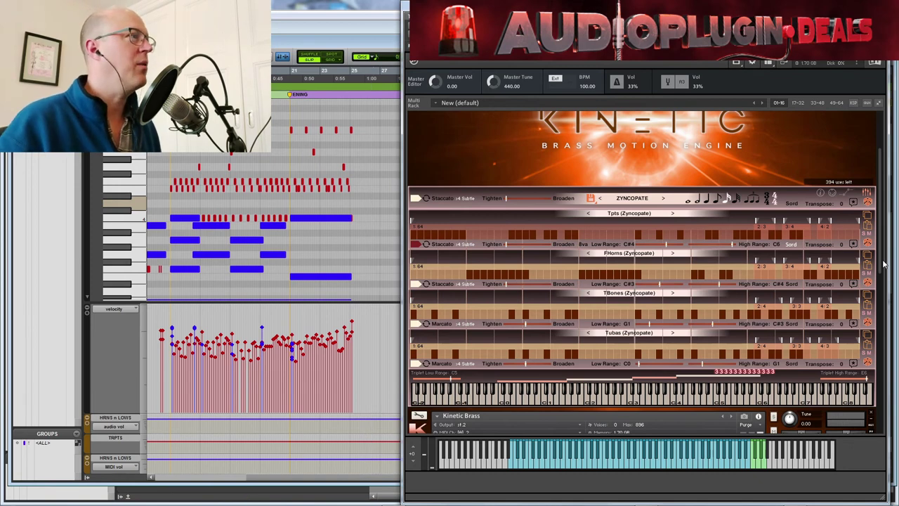
{"action": "left_click_drag", "start_coordinate": [881, 264], "coordinate": [882, 281]}
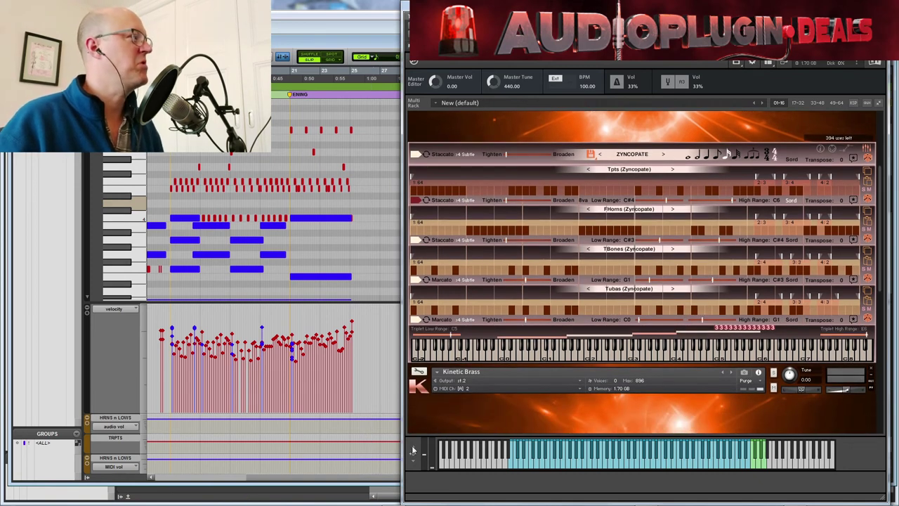
{"action": "left_click_drag", "start_coordinate": [366, 474], "coordinate": [307, 485]}
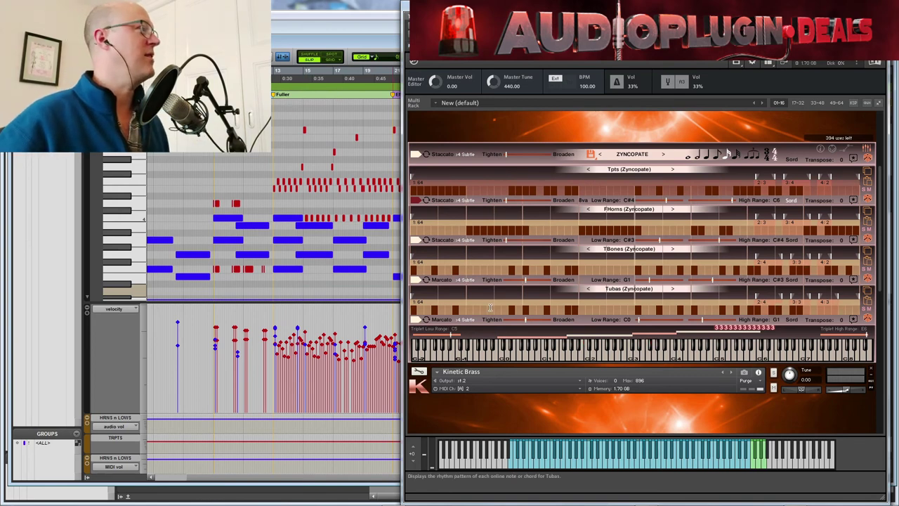
Select only the TRPTS track in the Edit window and play the arrangement from bar 2 beat 2
{"action": "left_click", "coordinate": [295, 10]}
{"action": "left_click", "coordinate": [295, 136]}
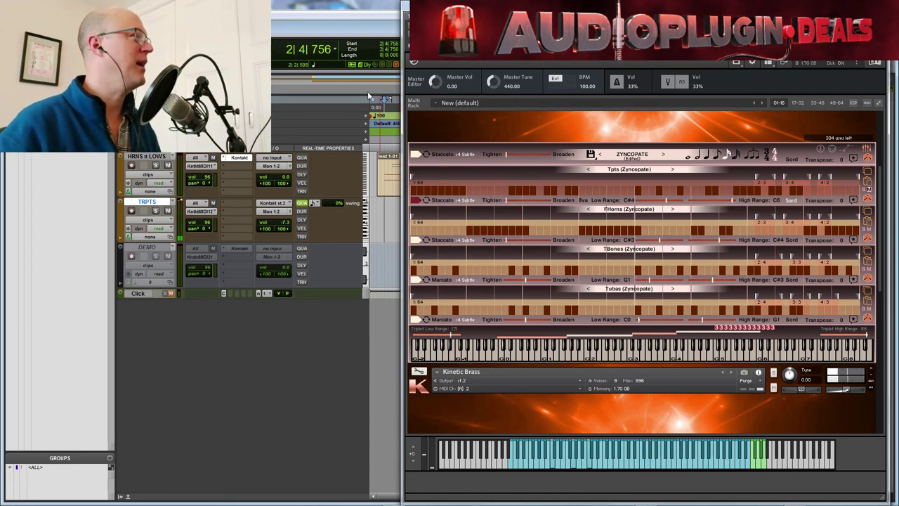
{"action": "key", "text": "space"}
{"action": "left_click", "coordinate": [140, 157], "text": "alt"}
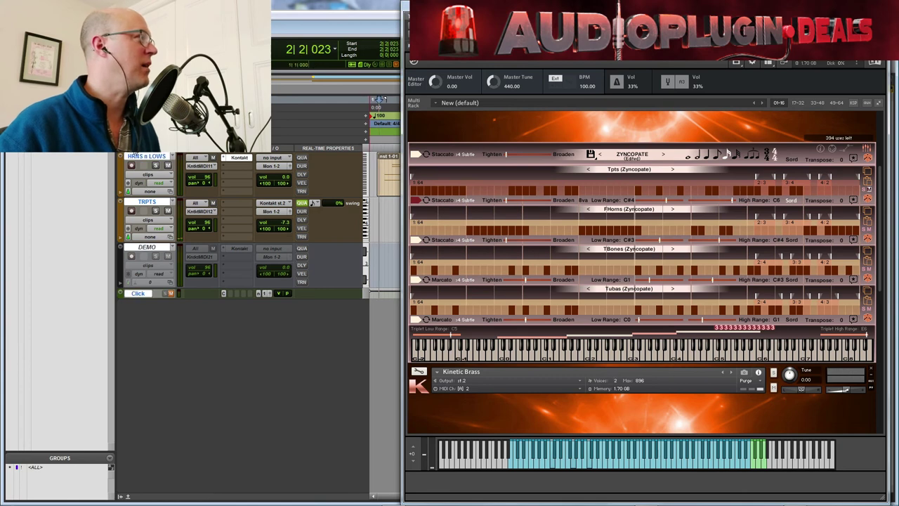
{"action": "left_click", "coordinate": [151, 202]}
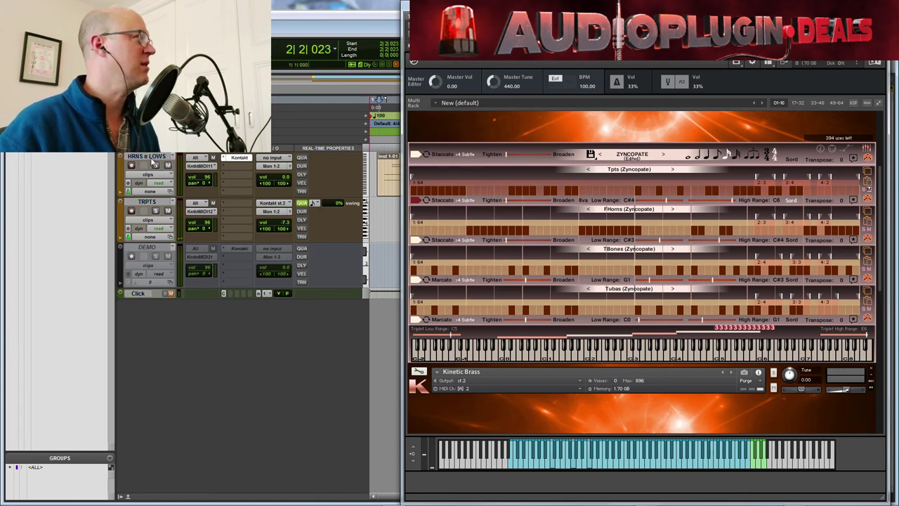
{"action": "key", "text": "space"}
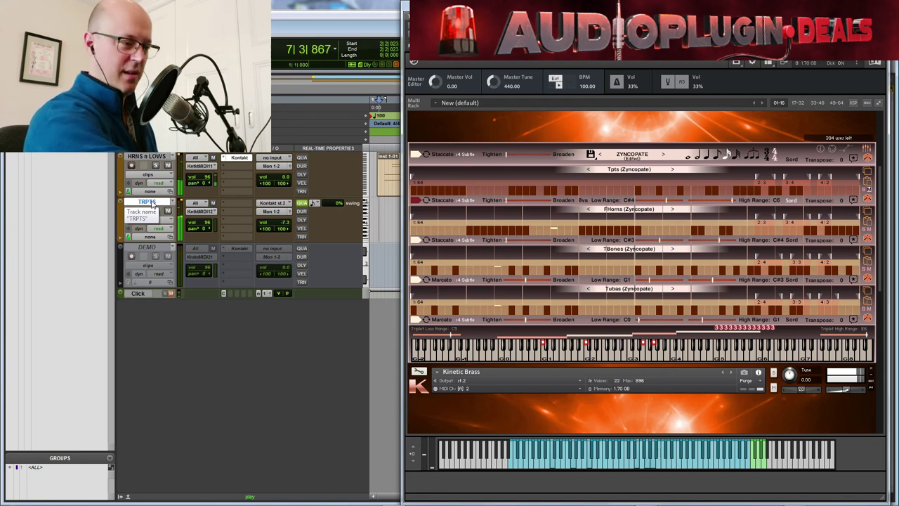
{"action": "key", "text": "space"}
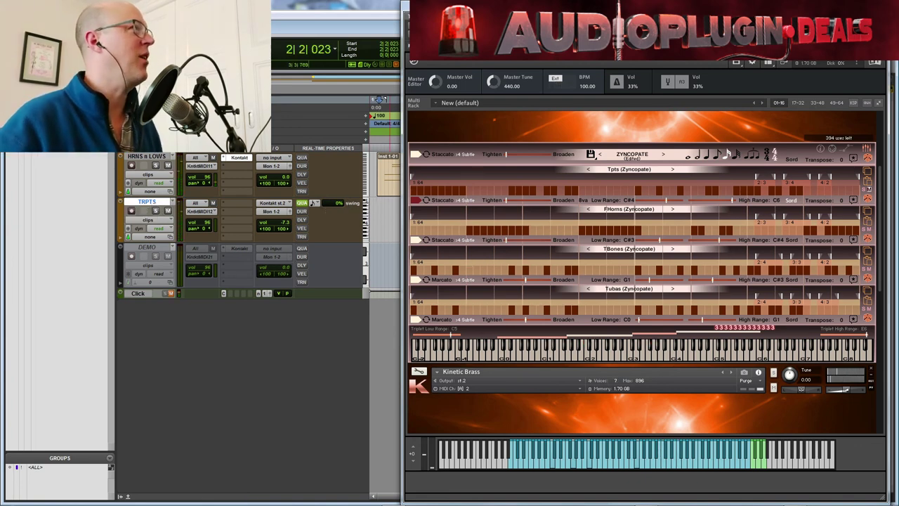
Fold and unfold the two Kinetic Brass instruments in the rack to examine the SUPERMAN 1 and ZYNCOPATE patterns
{"action": "left_click_drag", "start_coordinate": [562, 6], "coordinate": [411, 6]}
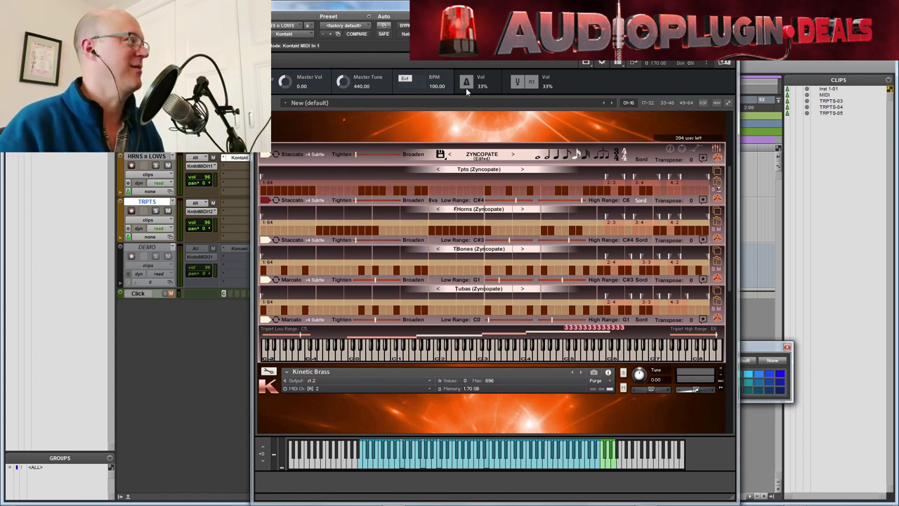
{"action": "scroll", "coordinate": [728, 274], "scroll_direction": "up", "scroll_amount": 1}
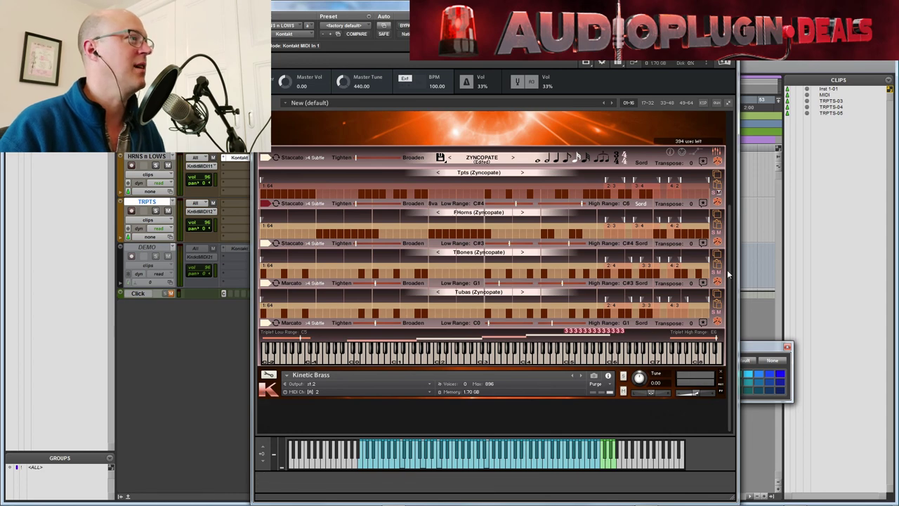
{"action": "left_click_drag", "start_coordinate": [728, 274], "coordinate": [737, 166]}
{"action": "left_click", "coordinate": [286, 119]}
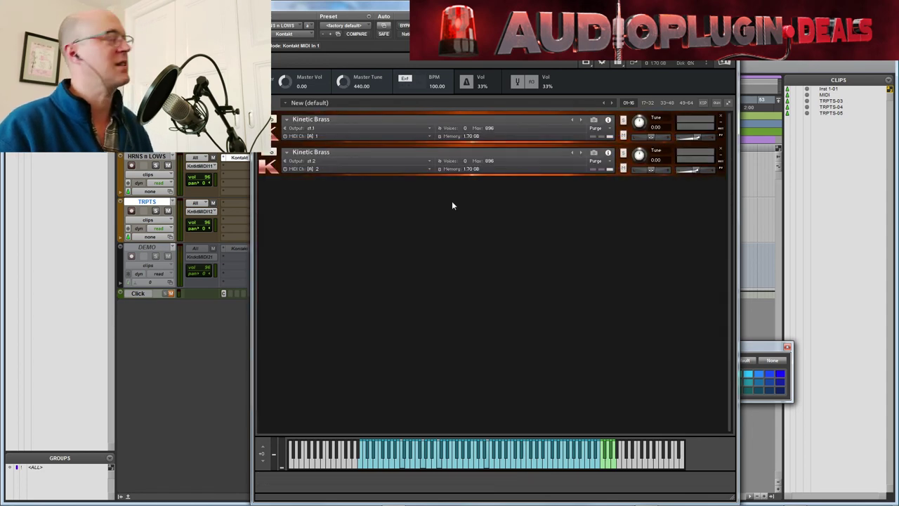
{"action": "left_click", "coordinate": [286, 151]}
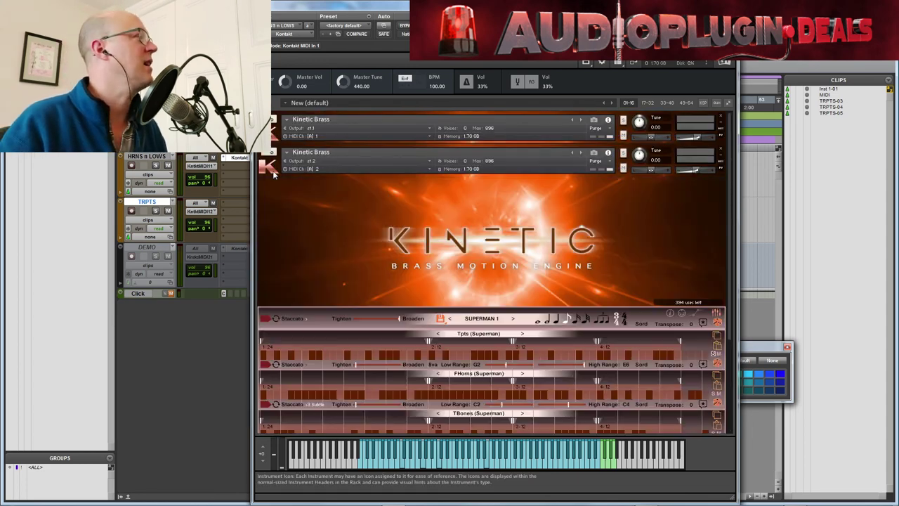
{"action": "left_click", "coordinate": [286, 118]}
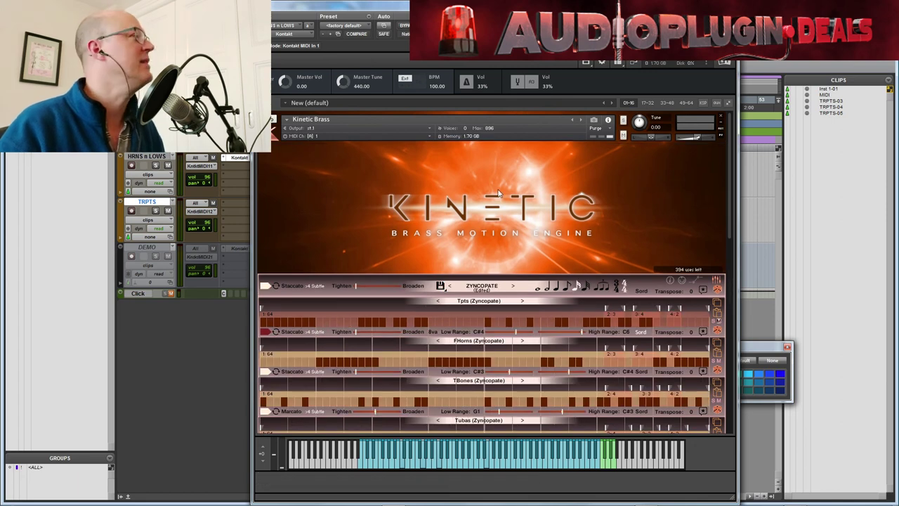